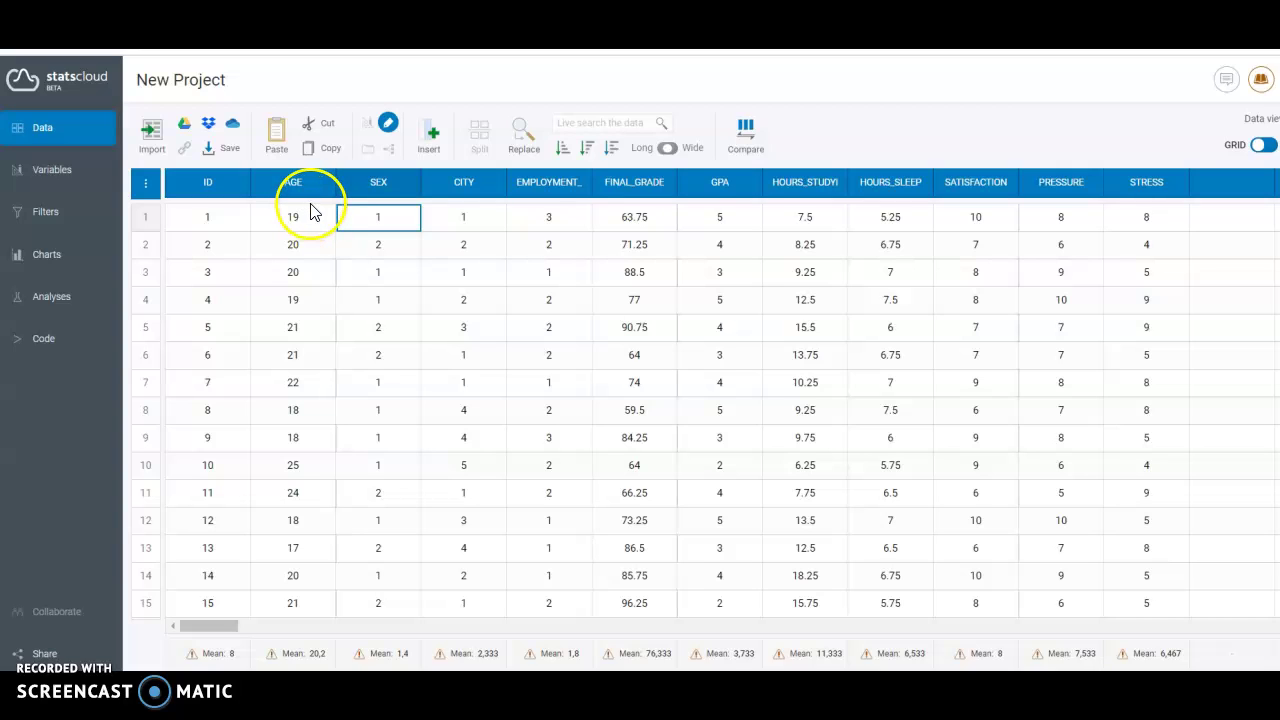
# - Hide SEX, CITY, FINAL_GRADE, GPA, HOURS_STUDYING, HOURS_SLEEP, SATISFACTION, PRESSURE and STRESS
pyautogui.click(52, 172)
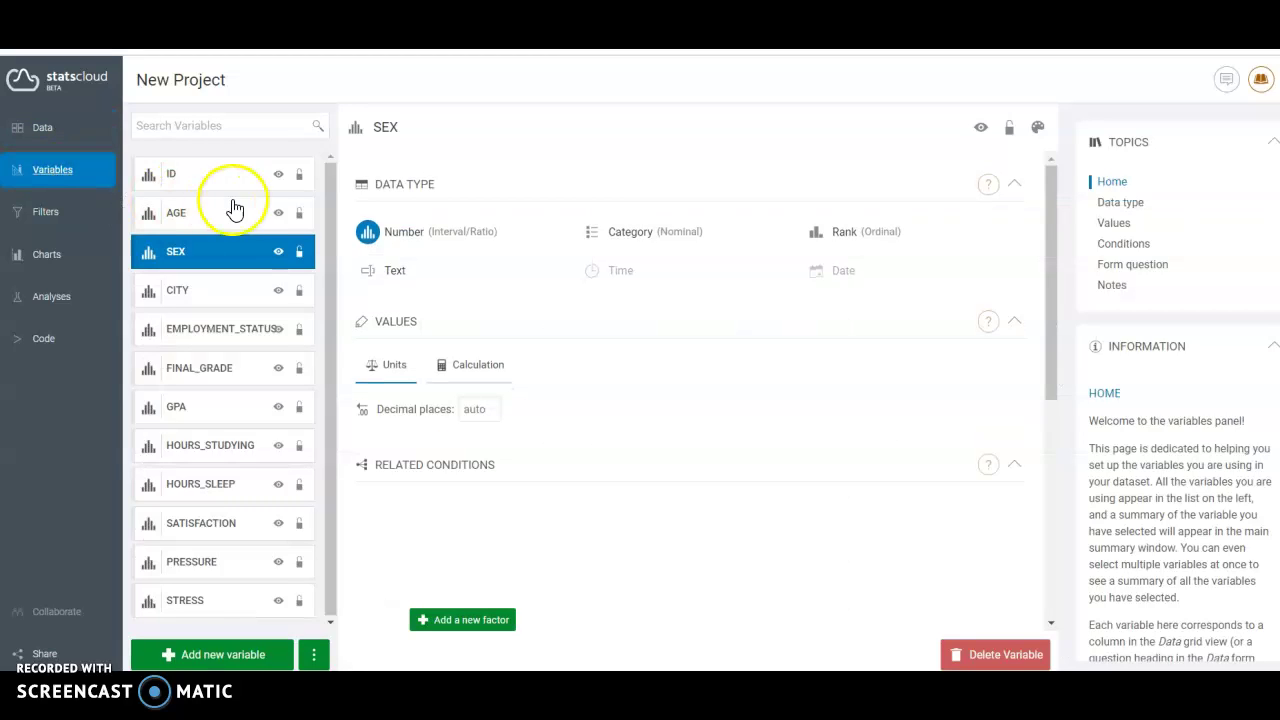
pyautogui.click(279, 252)
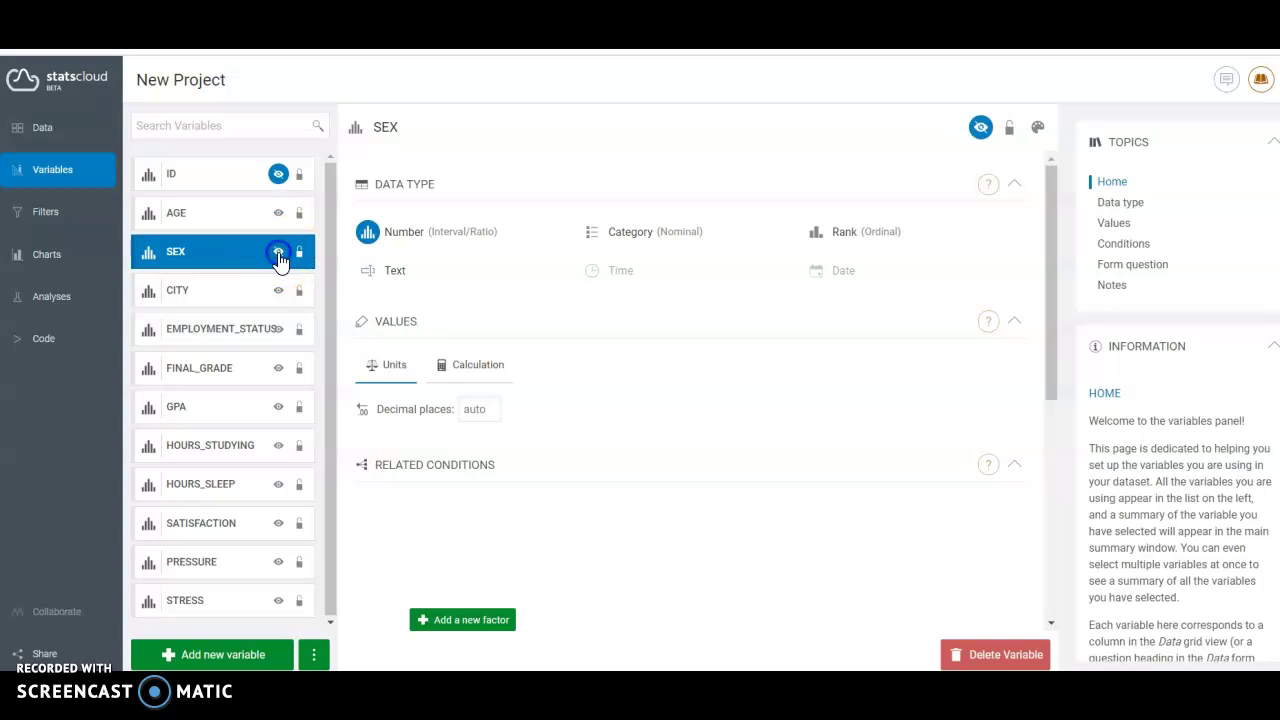
pyautogui.click(279, 290)
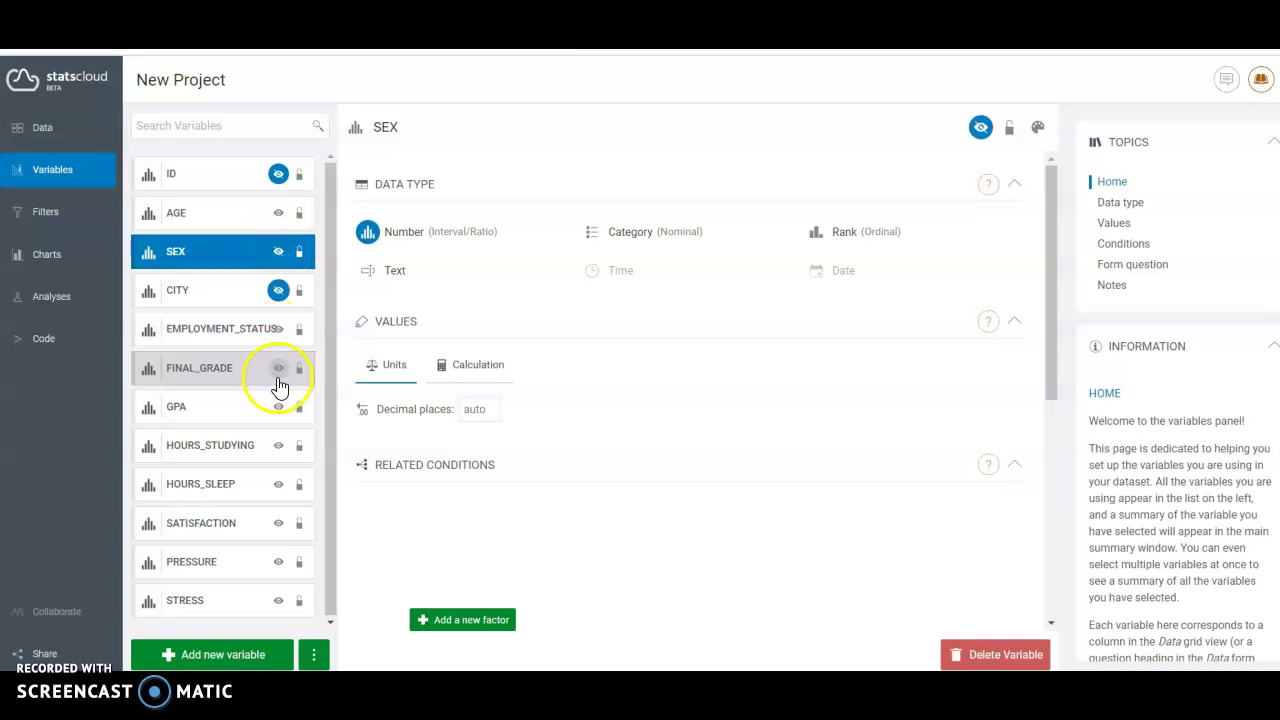
pyautogui.click(278, 370)
pyautogui.click(278, 406)
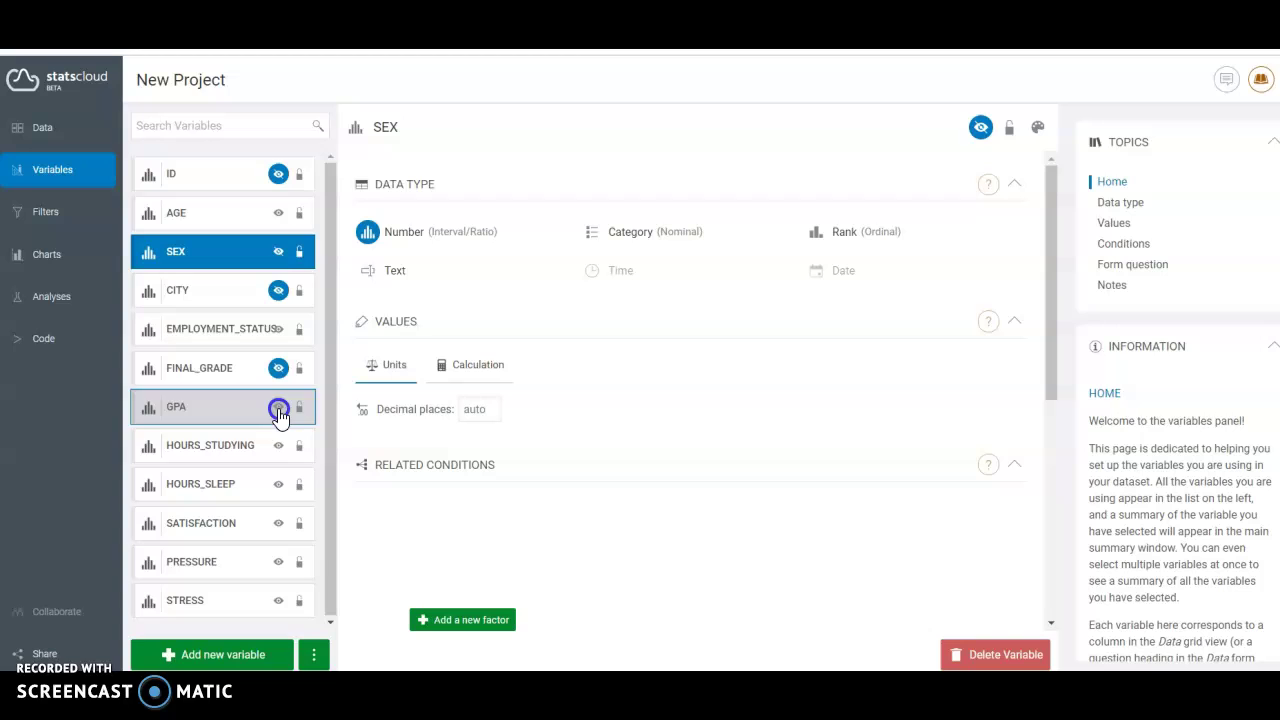
pyautogui.click(278, 445)
pyautogui.click(278, 484)
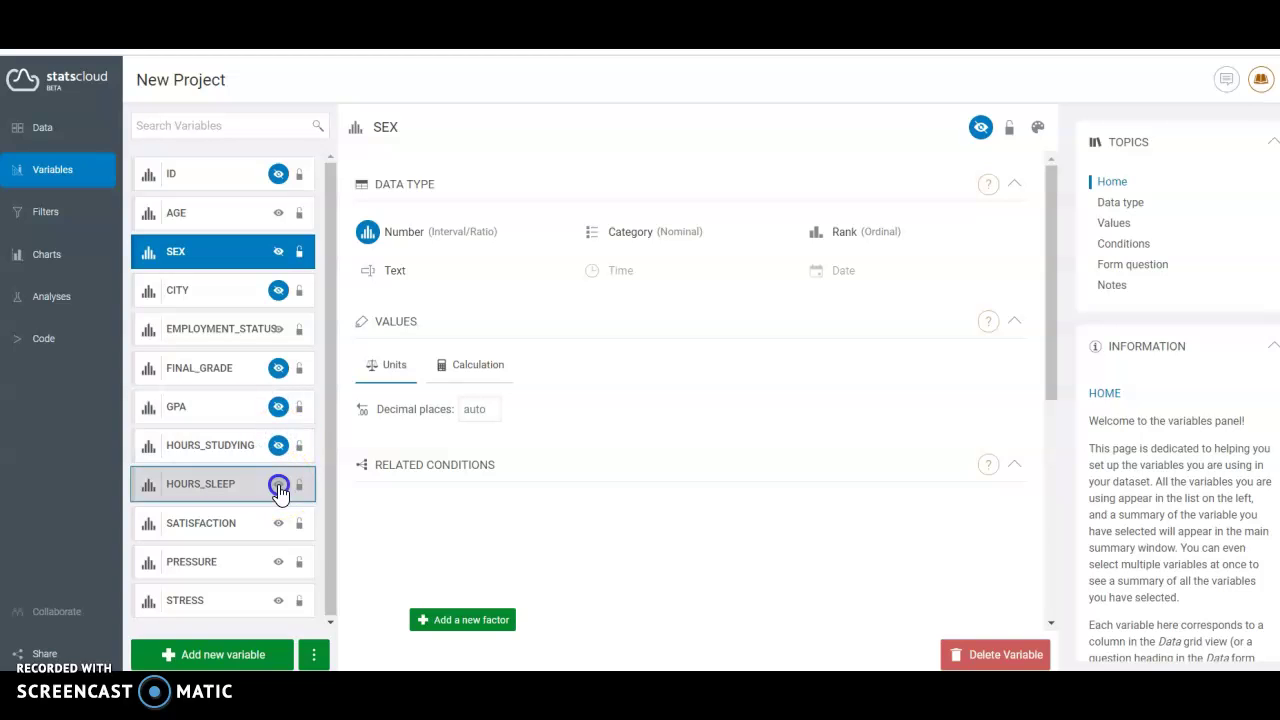
pyautogui.click(278, 523)
pyautogui.click(278, 562)
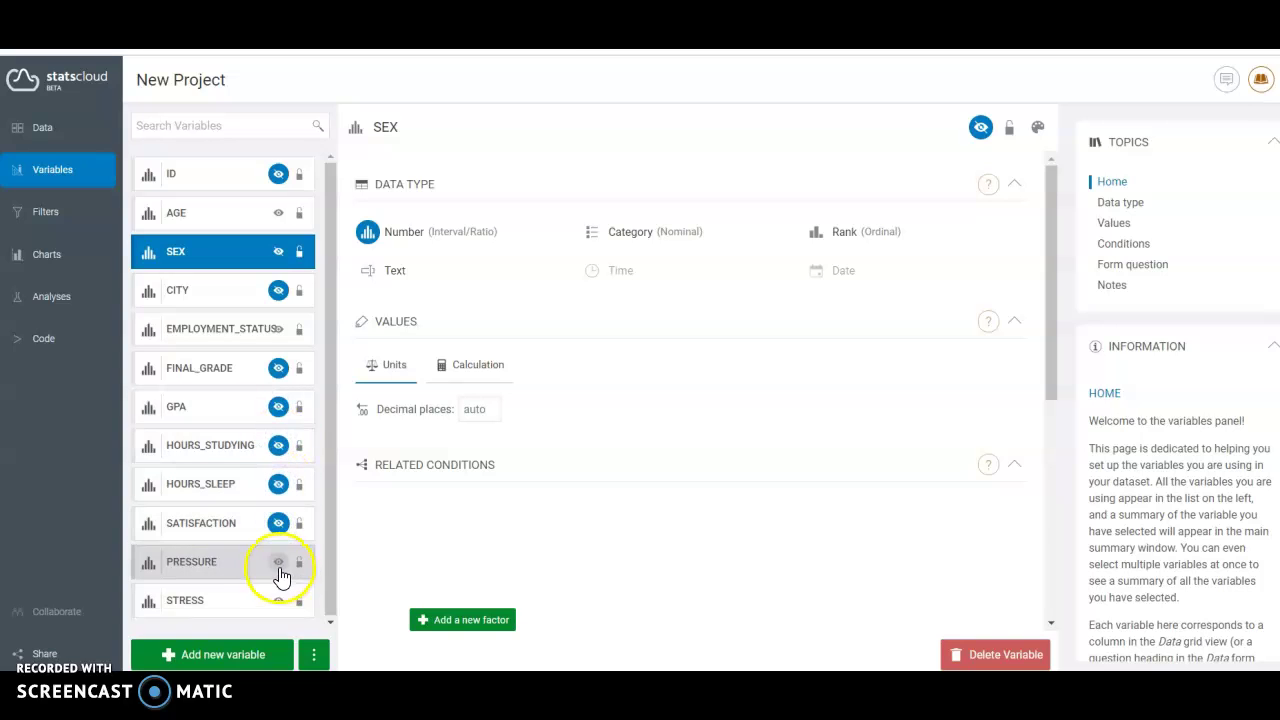
pyautogui.click(280, 601)
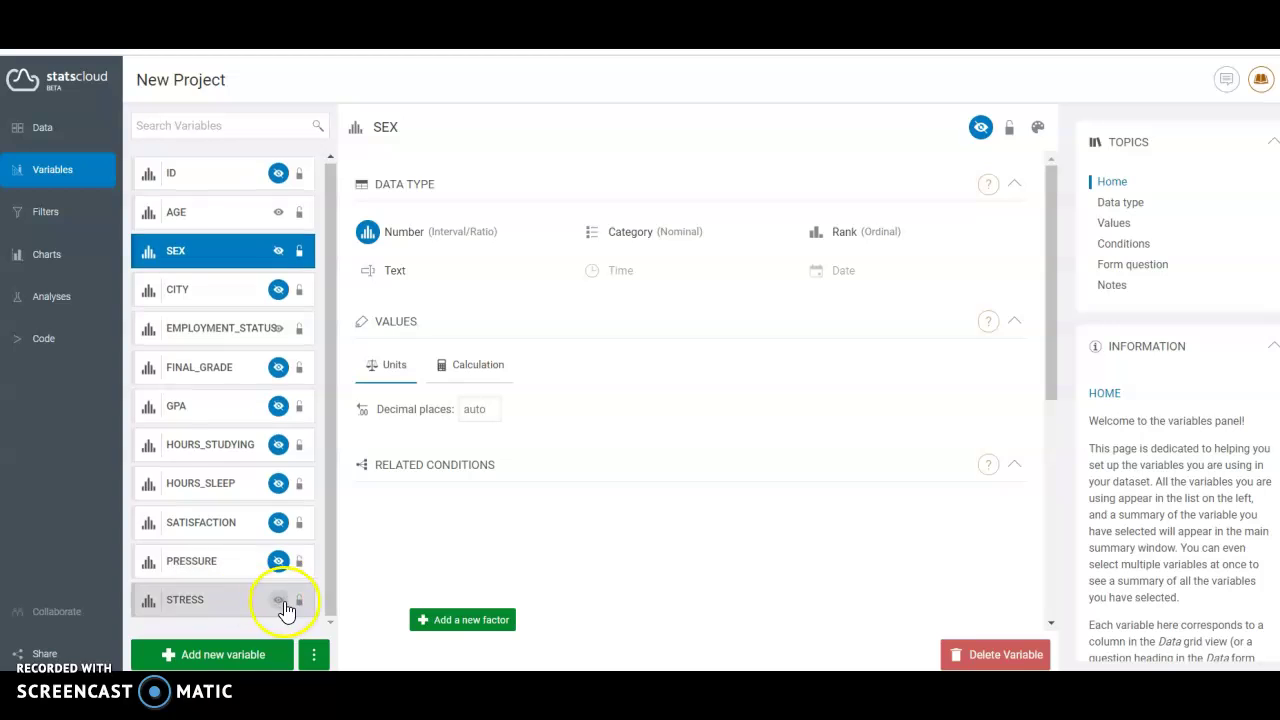
# - Check the data grid and return to it with only AGE showing
pyautogui.click(48, 130)
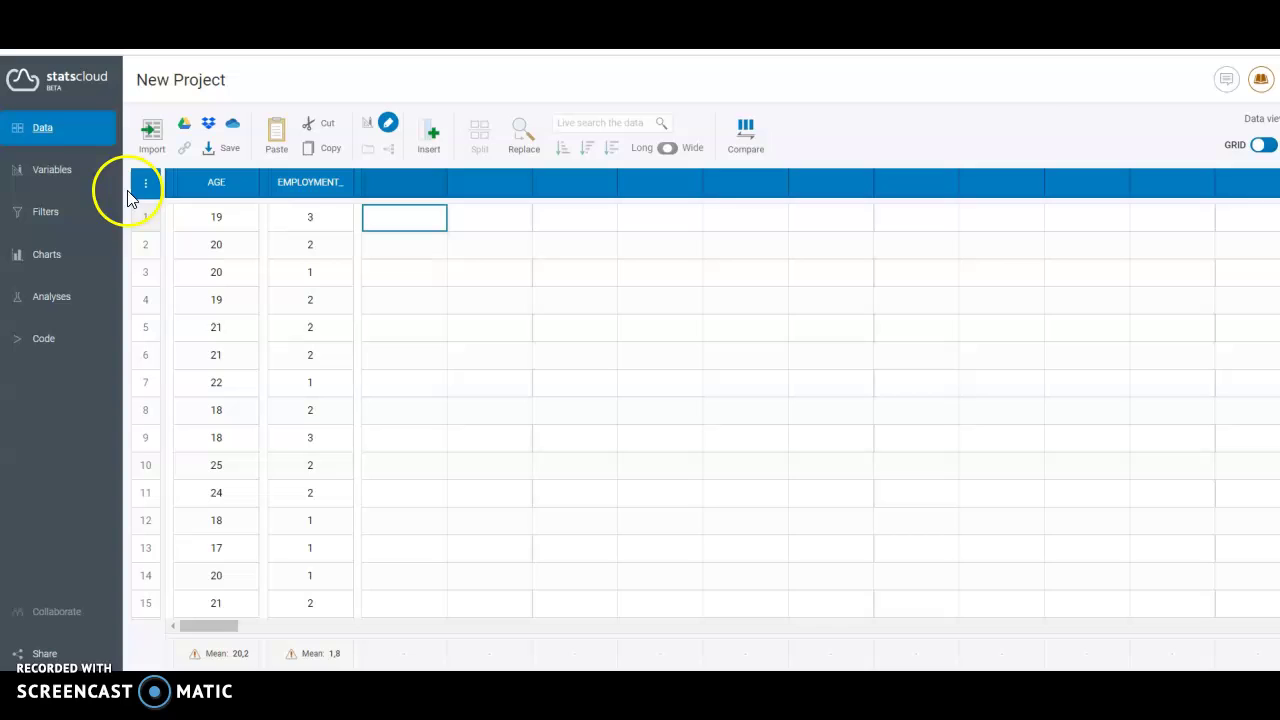
pyautogui.click(55, 172)
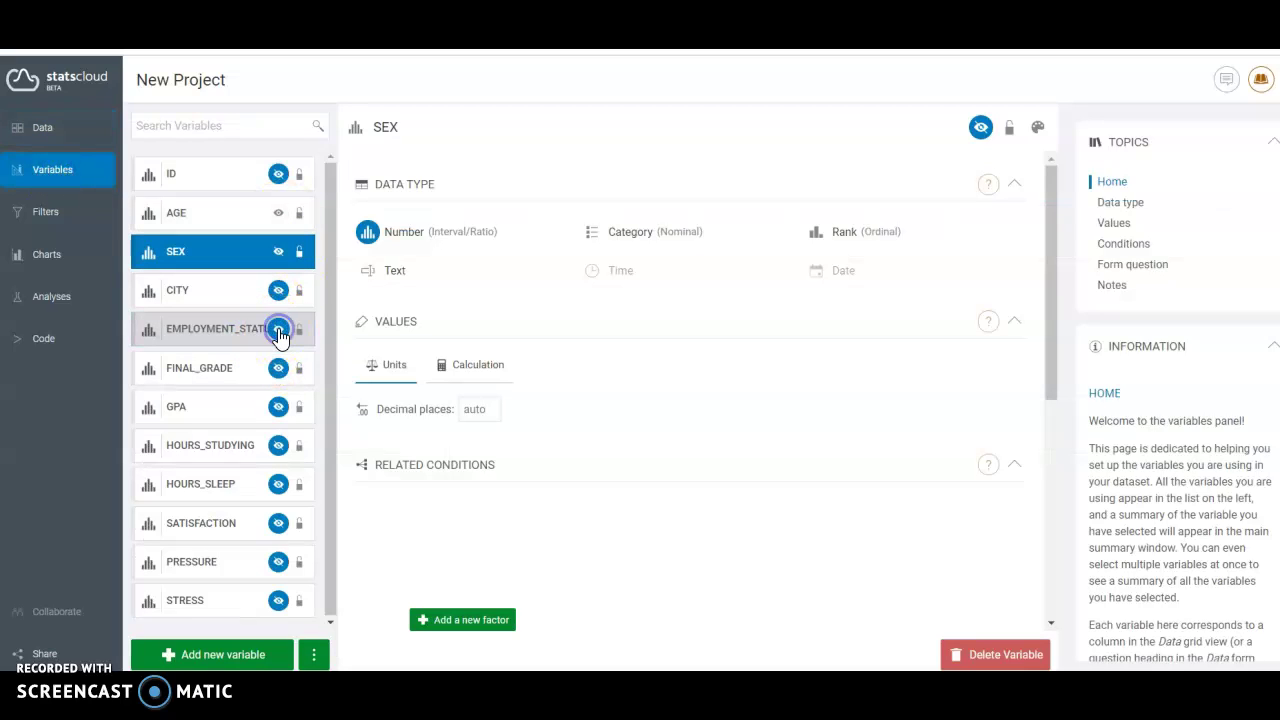
pyautogui.click(60, 138)
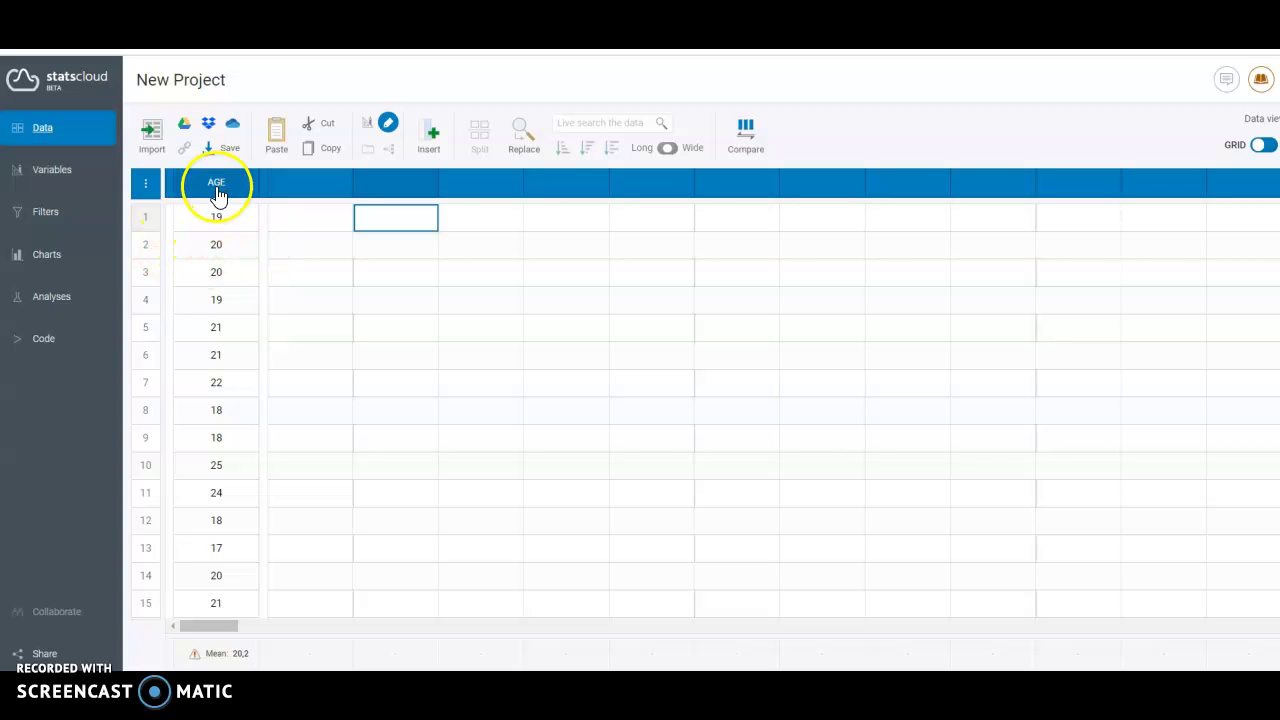
# - Insert a new empty column right after AGE
pyautogui.click(217, 186)
pyautogui.click(236, 193)
pyautogui.click(425, 150)
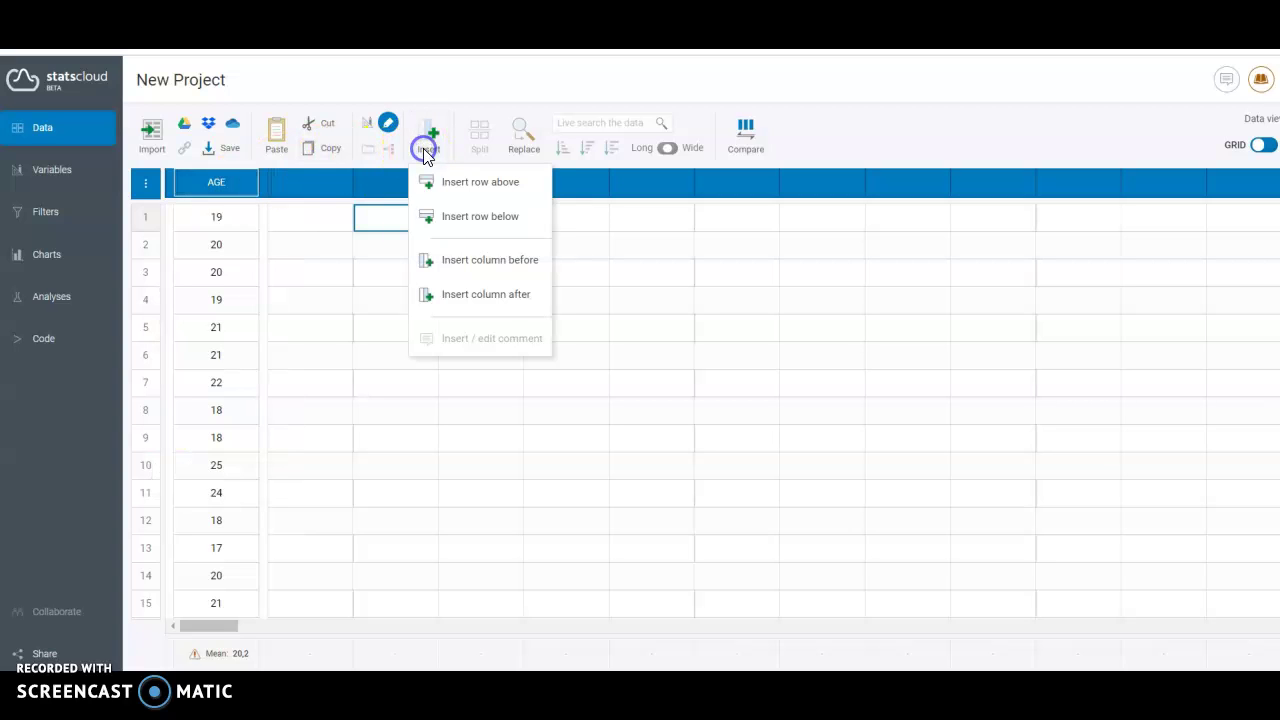
pyautogui.click(484, 294)
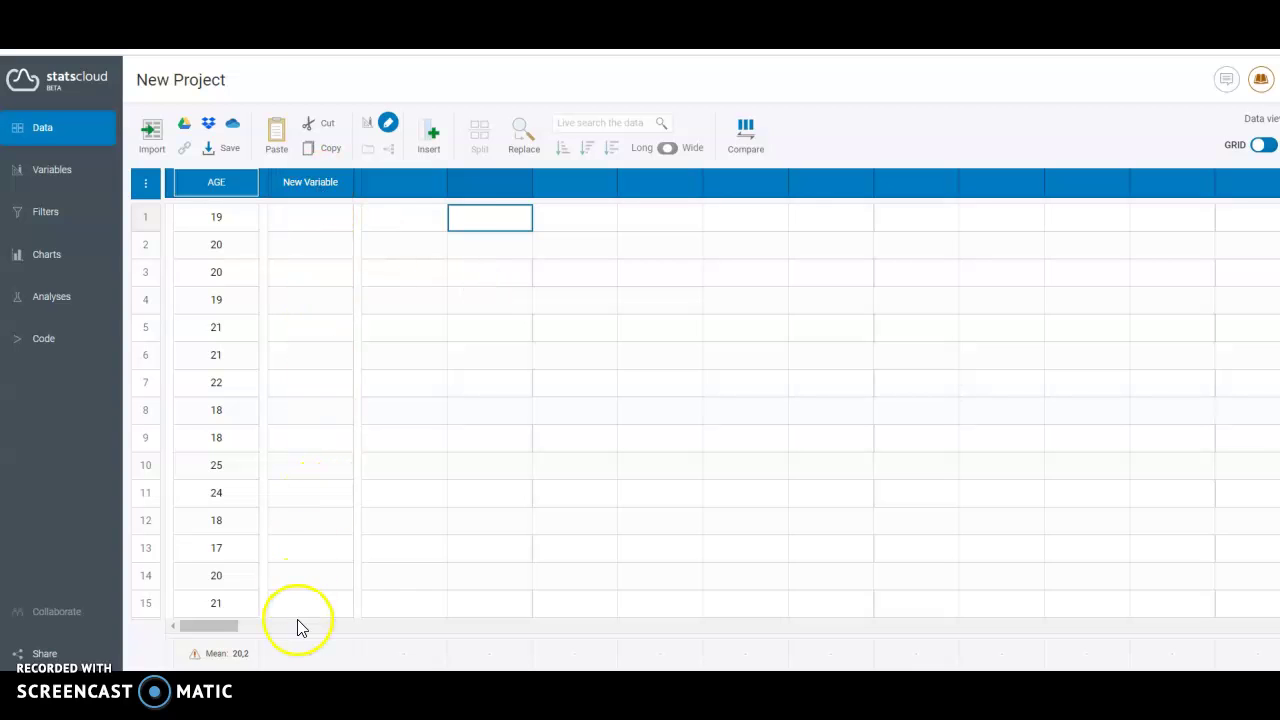
# - Rename the new variable to 'Age recode' and confirm it in the grid
pyautogui.click(52, 176)
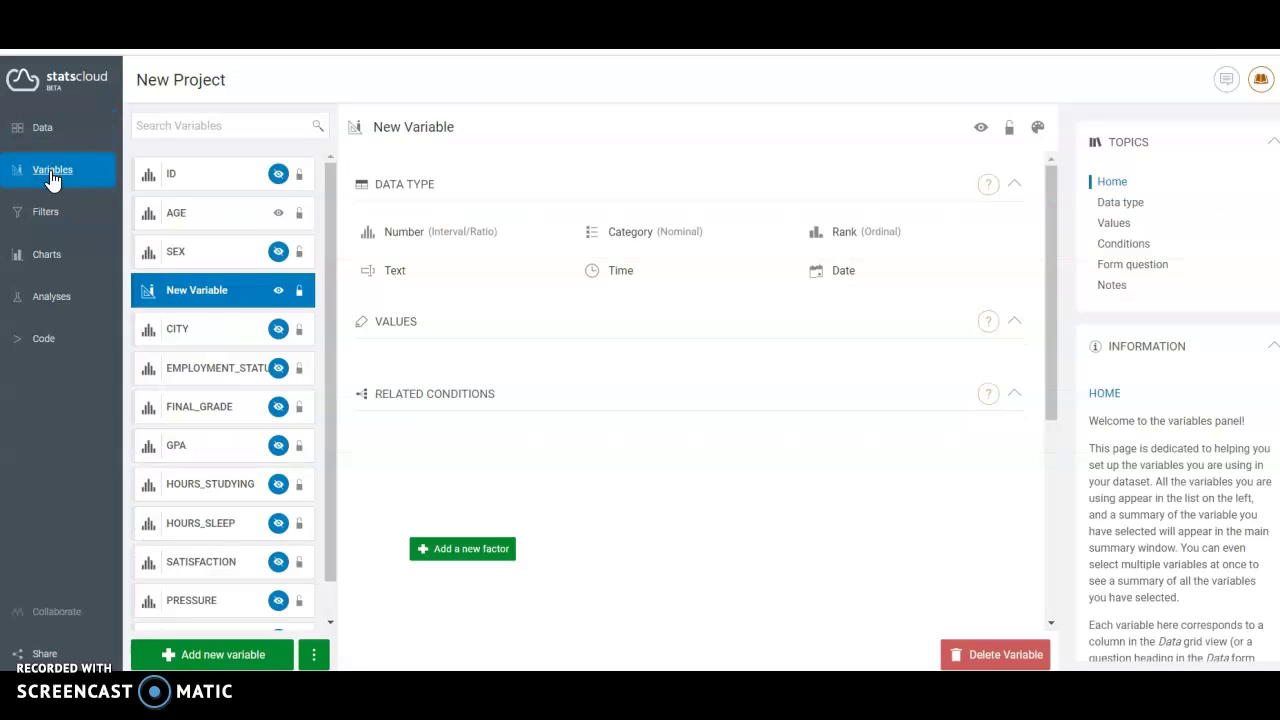
pyautogui.click(434, 128)
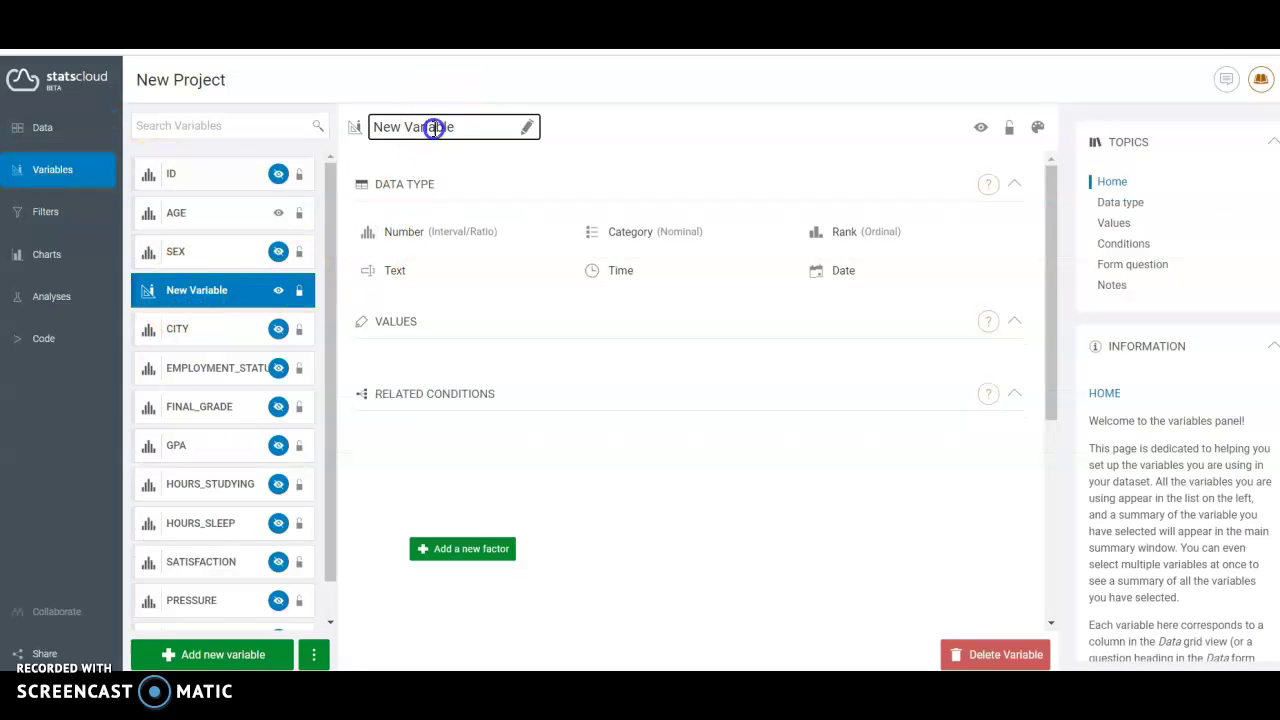
pyautogui.moveTo(457, 128); pyautogui.dragTo(378, 128)
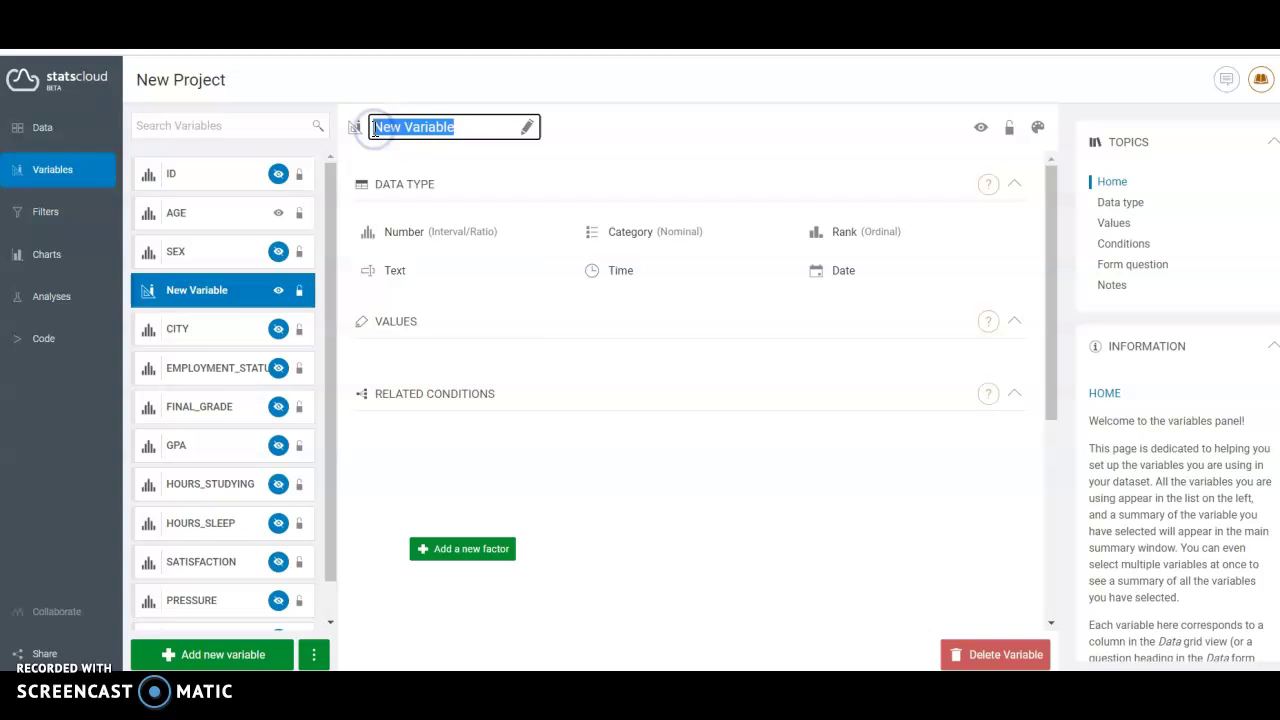
pyautogui.write('a recode')
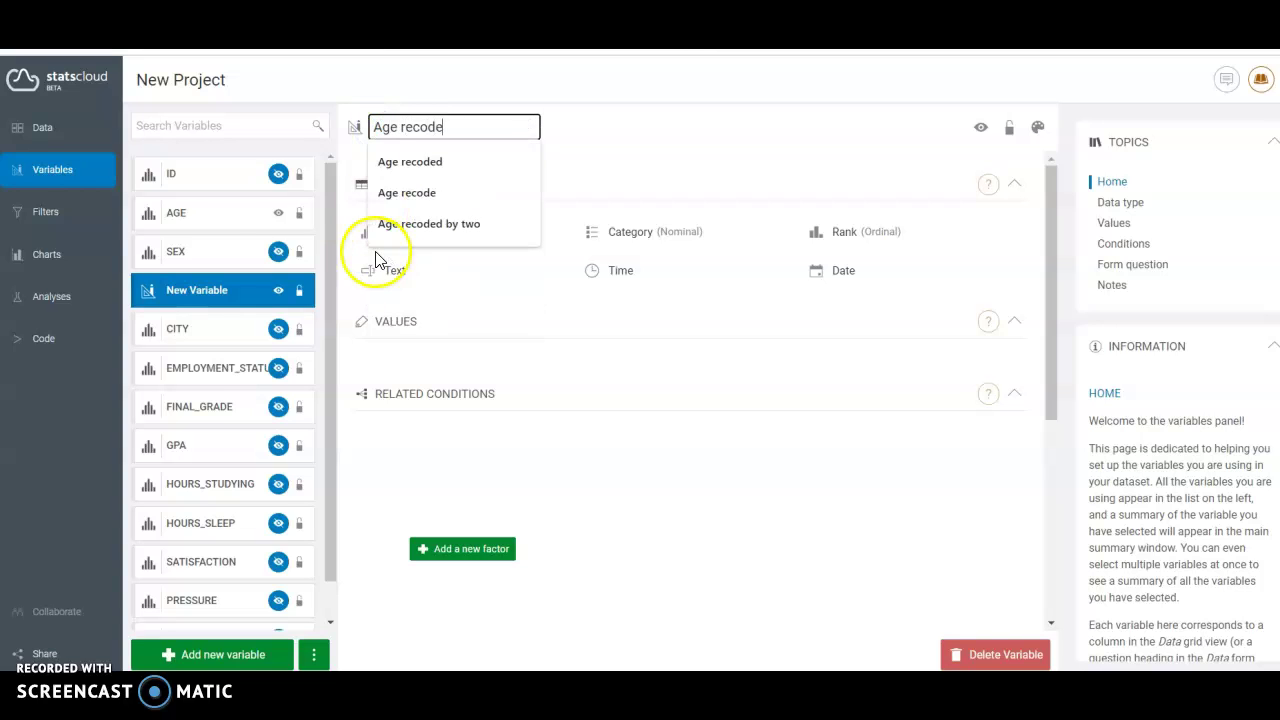
pyautogui.click(42, 127)
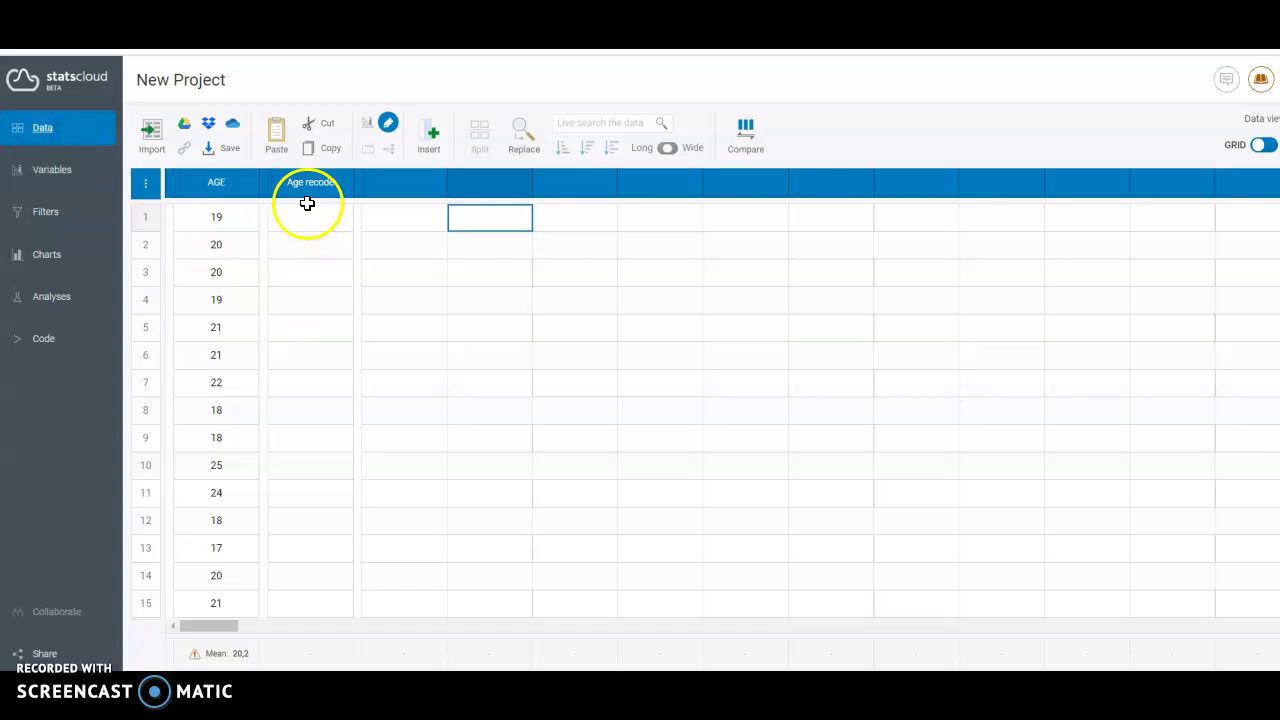
pyautogui.click(20, 170)
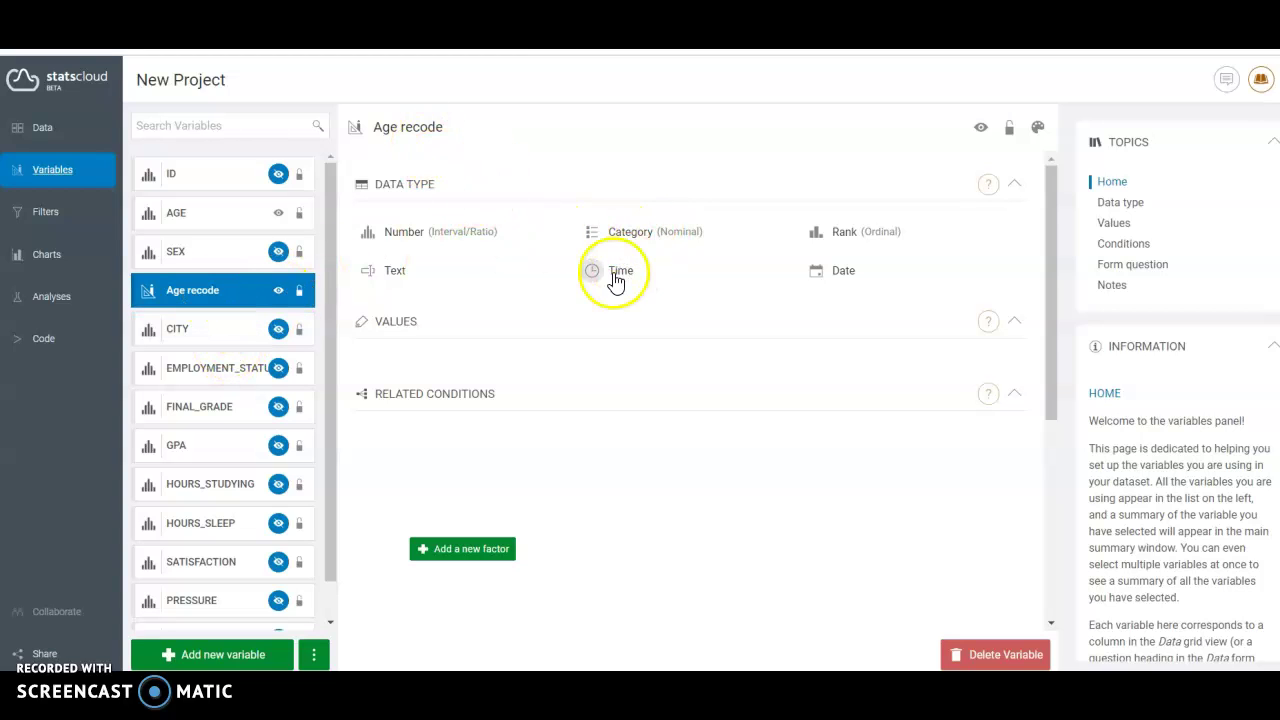
# - Make Age recode a nominal category, calculated from a condition on AGE
pyautogui.click(658, 236)
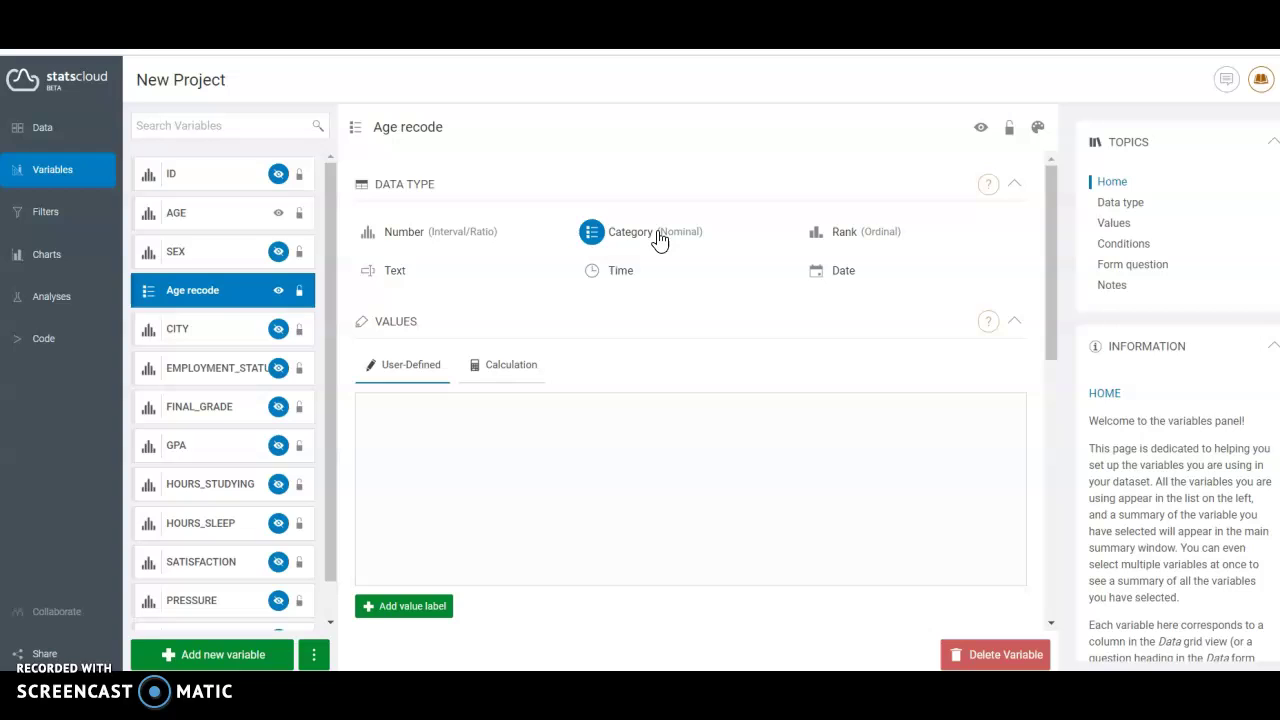
pyautogui.click(512, 366)
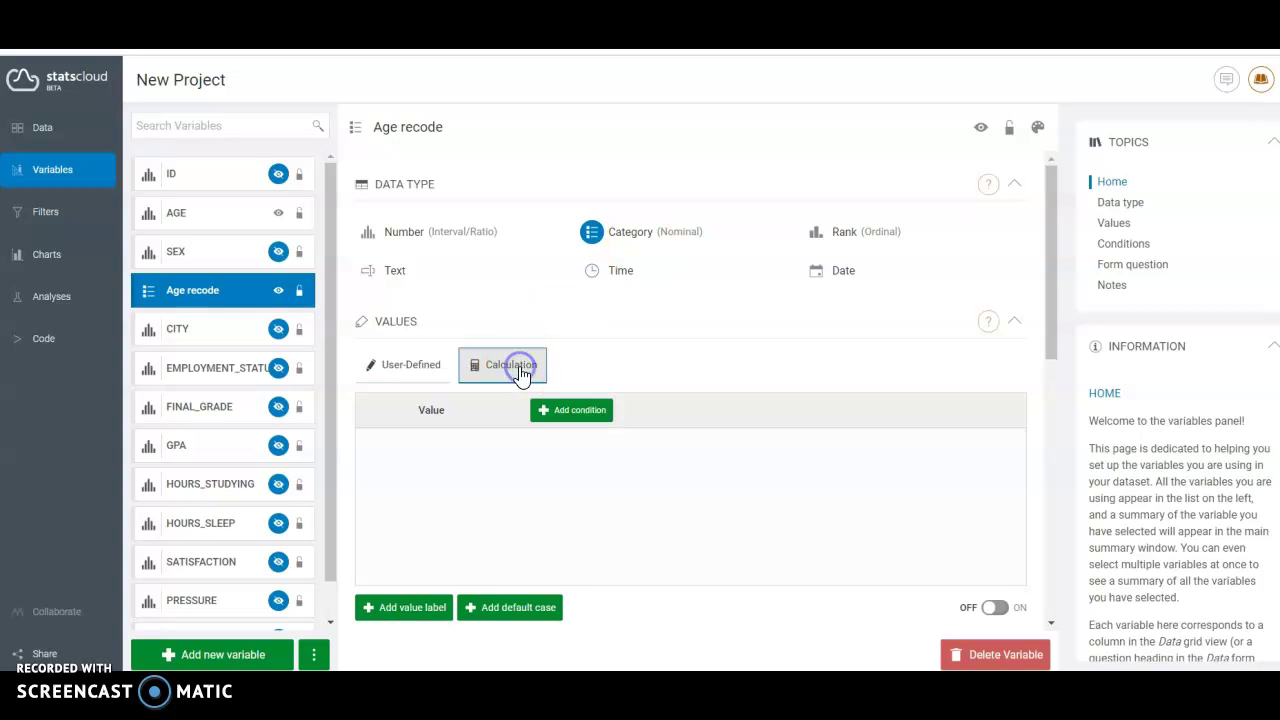
pyautogui.click(580, 413)
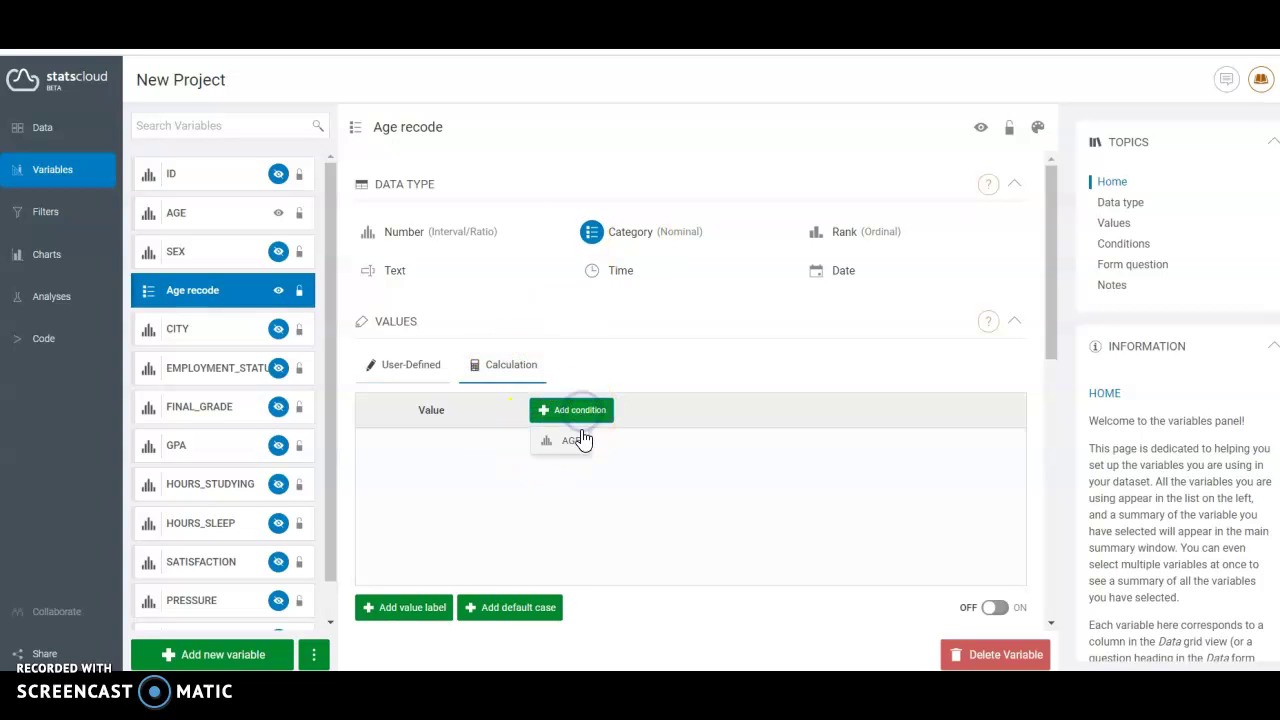
pyautogui.click(583, 440)
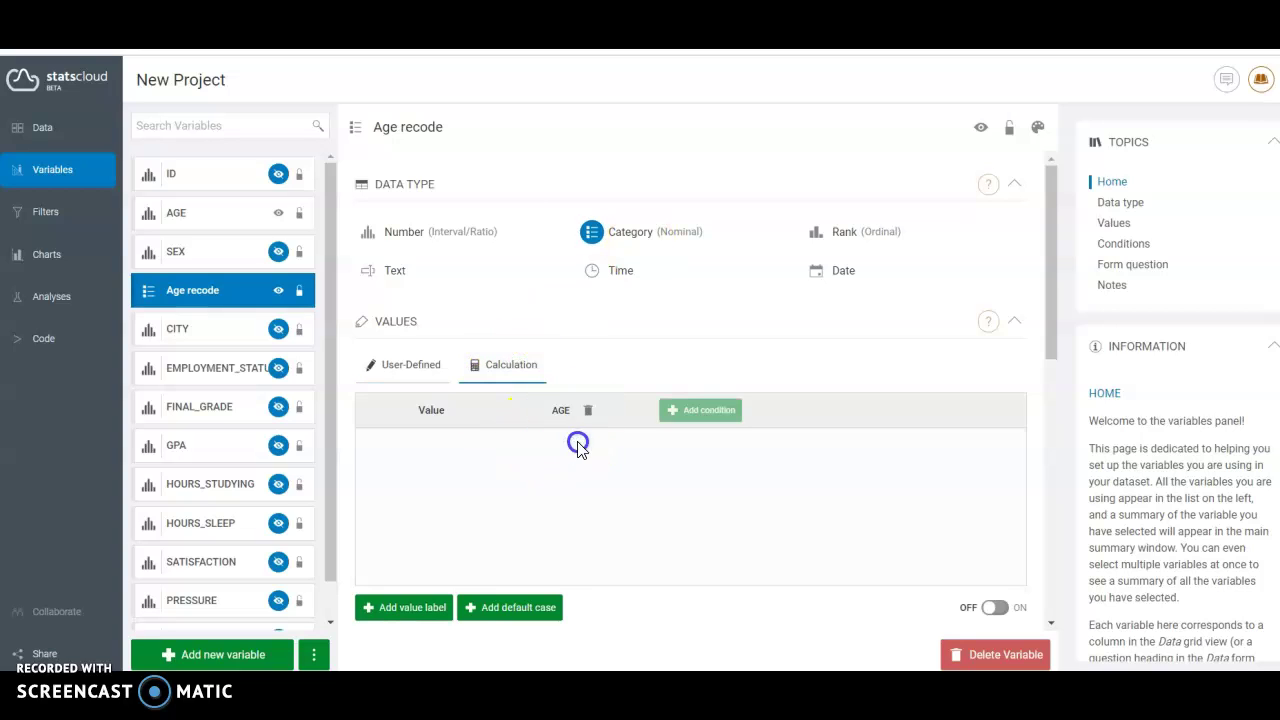
# - Add the value label 'young' for AGE ≤ 18
pyautogui.click(403, 617)
pyautogui.click(464, 449)
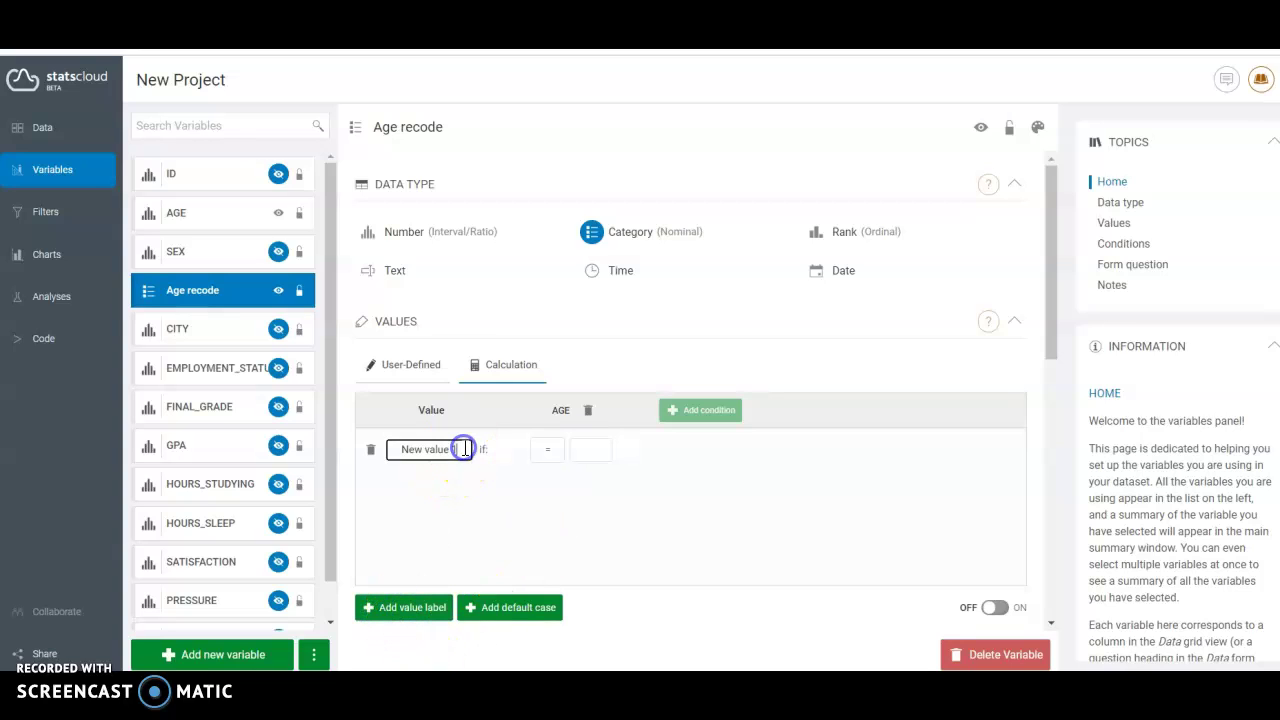
pyautogui.write('y')
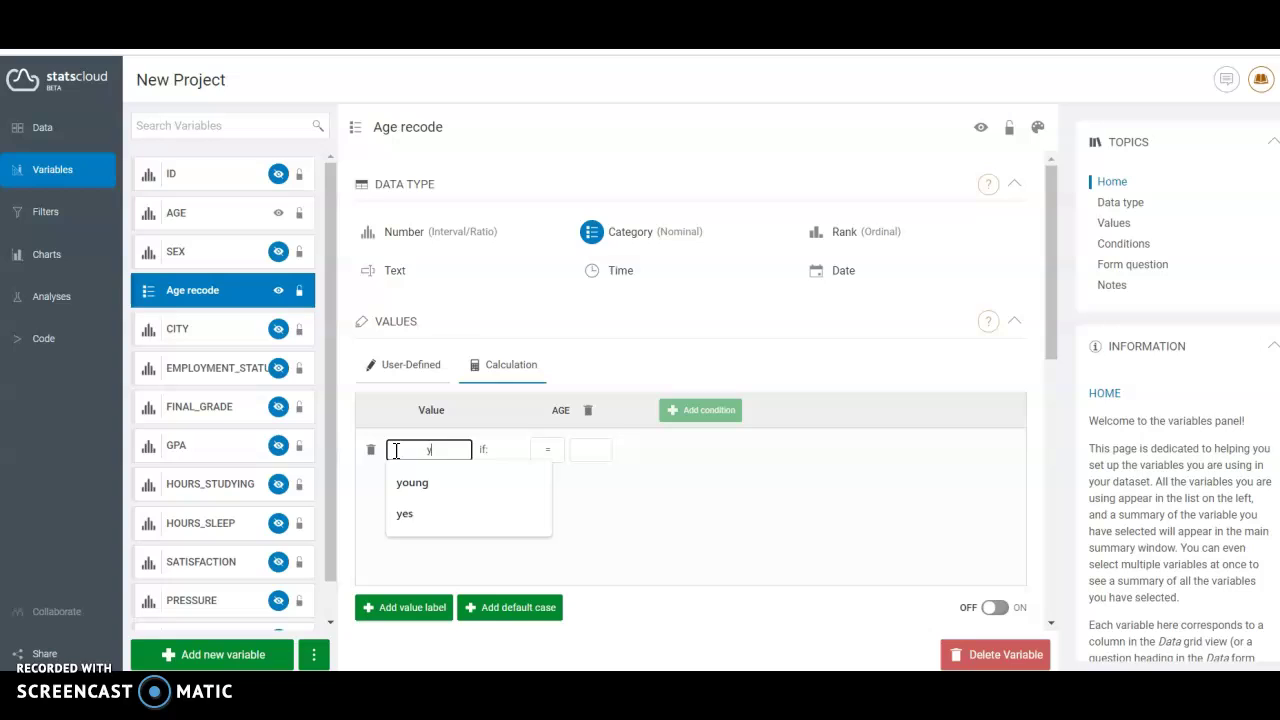
pyautogui.write('oung')
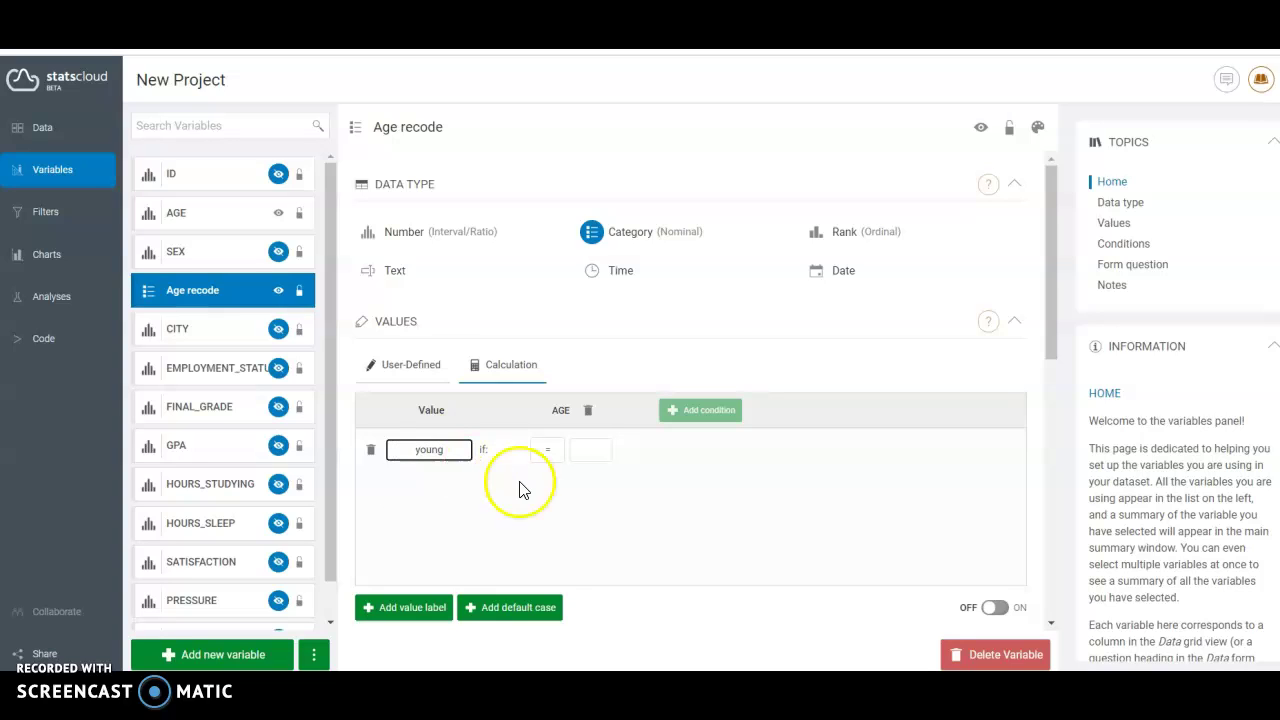
pyautogui.click(591, 450)
pyautogui.write('18')
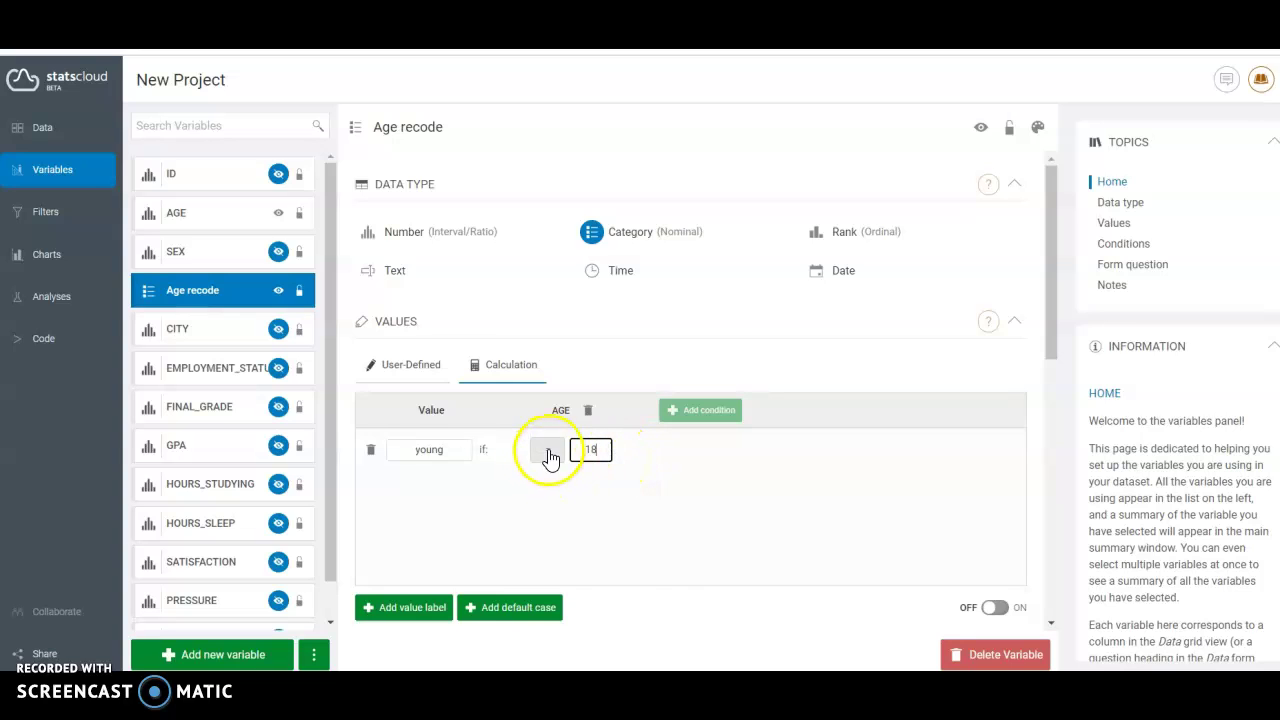
pyautogui.click(548, 451)
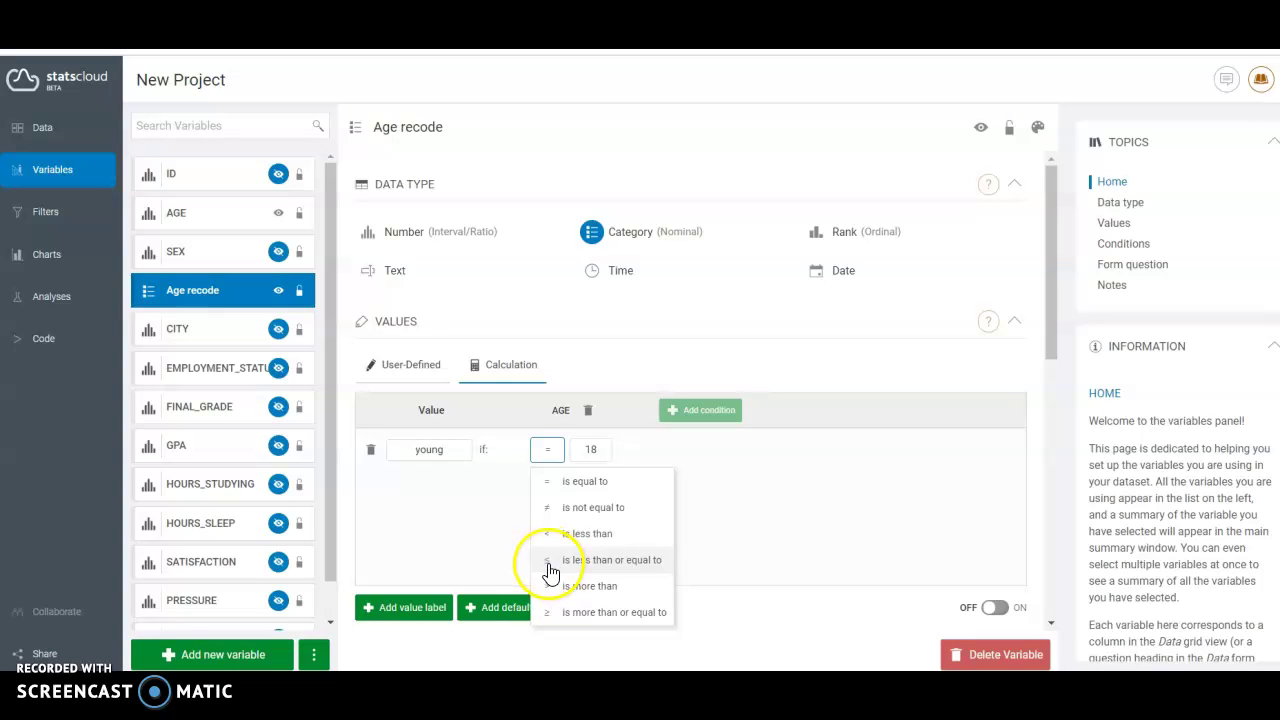
pyautogui.click(550, 562)
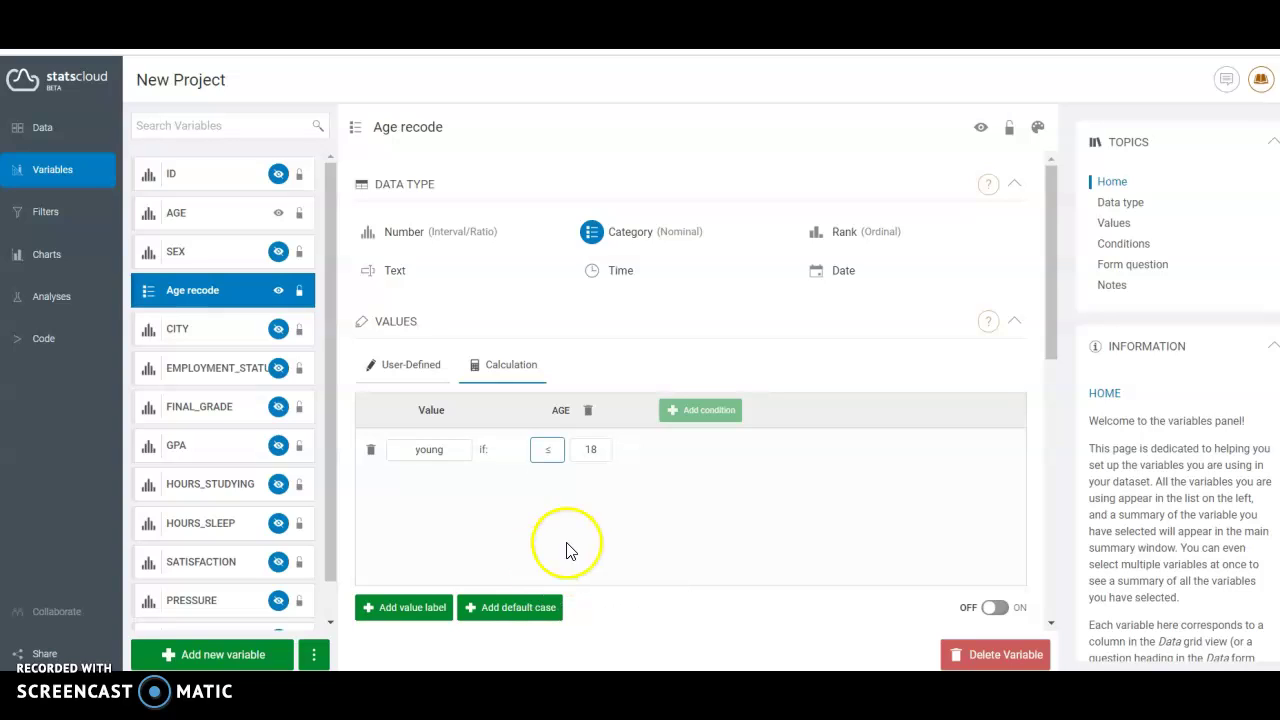
# - Add labels 'nineteen' for AGE 19 and 'twenty' for AGE 20
pyautogui.click(409, 612)
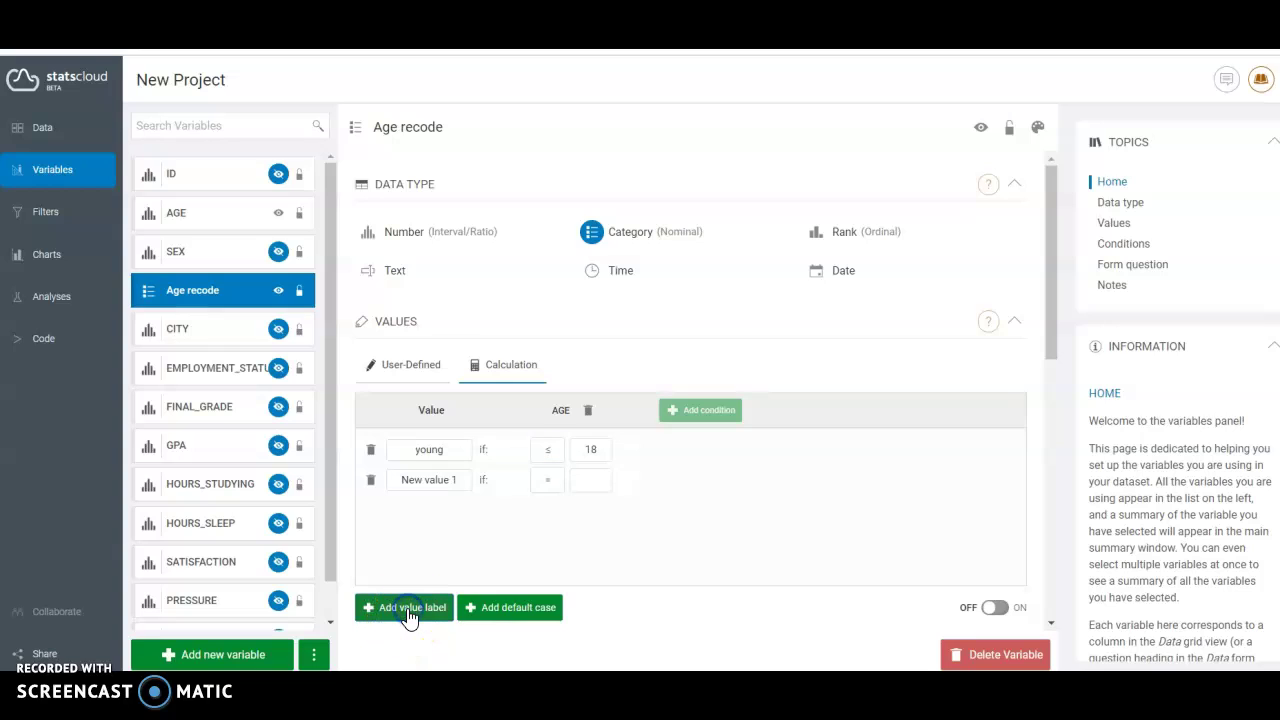
pyautogui.click(429, 479)
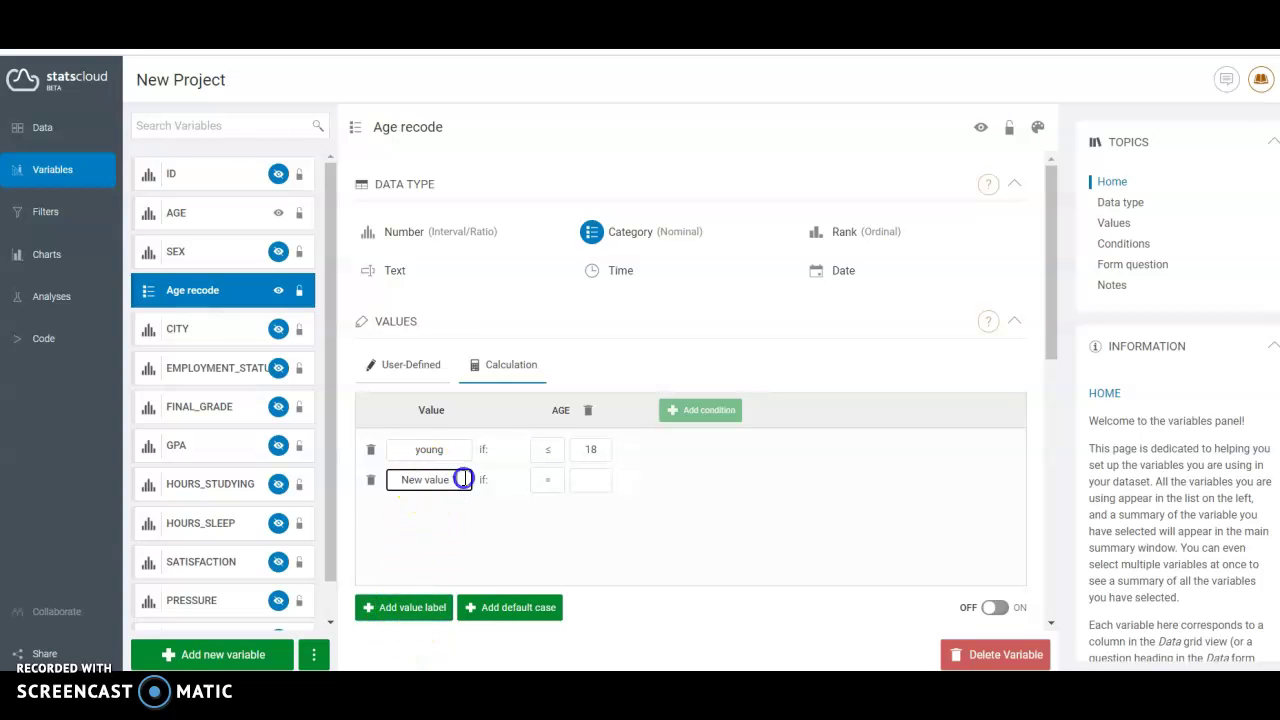
pyautogui.write('nineteen')
pyautogui.click(589, 481)
pyautogui.write('19')
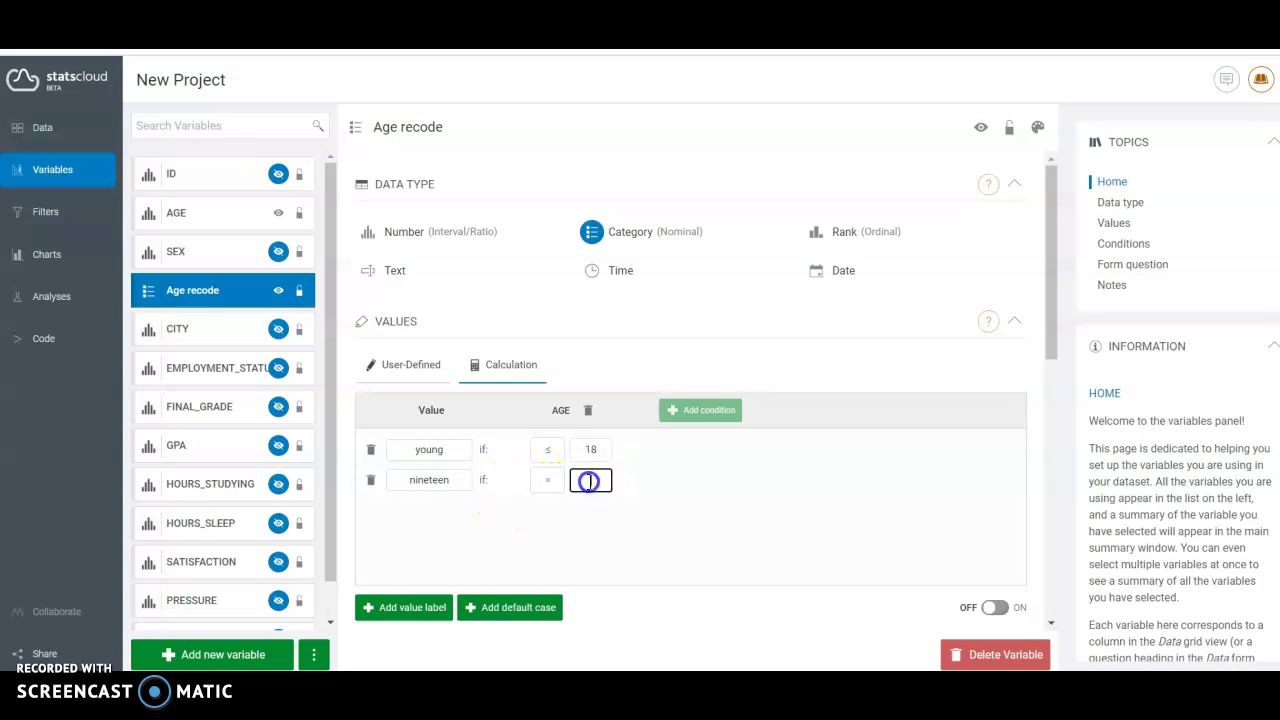
pyautogui.click(420, 608)
pyautogui.click(453, 510)
pyautogui.write('twenty')
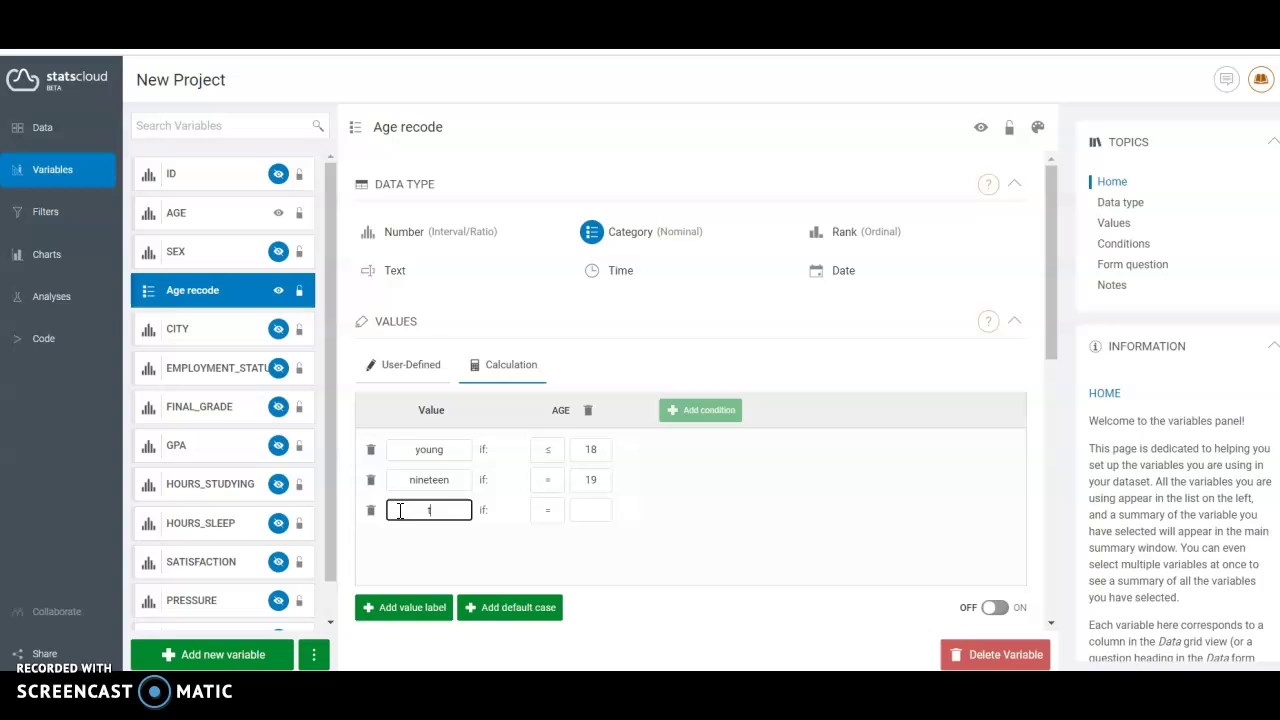
pyautogui.click(583, 511)
pyautogui.write('20')
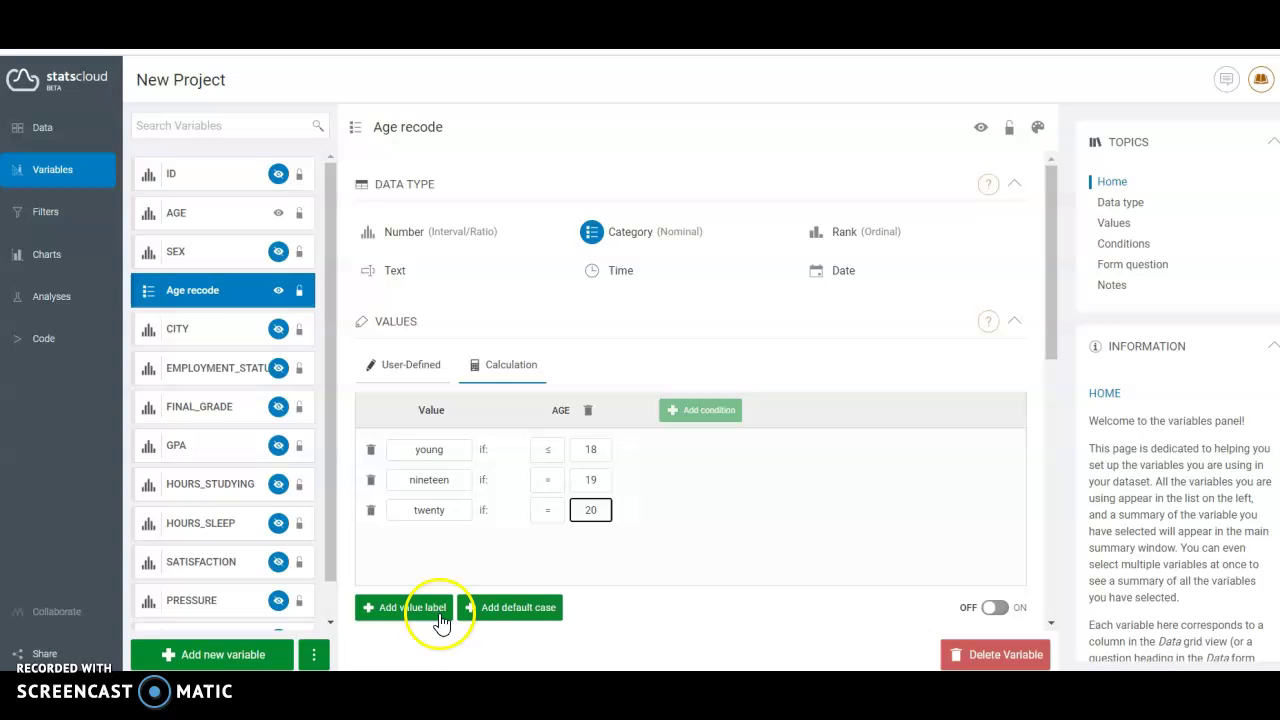
# - Add the label 'old' for AGE ≥ 21 and switch the calculation on
pyautogui.click(408, 610)
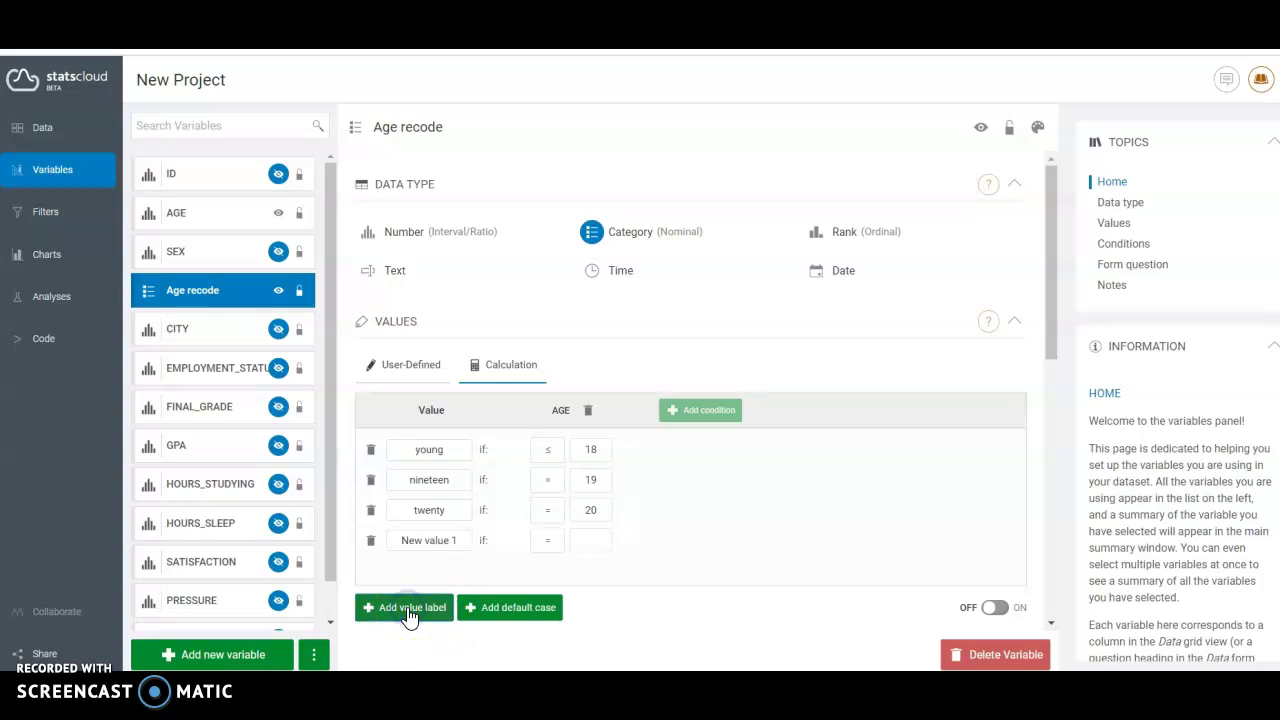
pyautogui.click(414, 540)
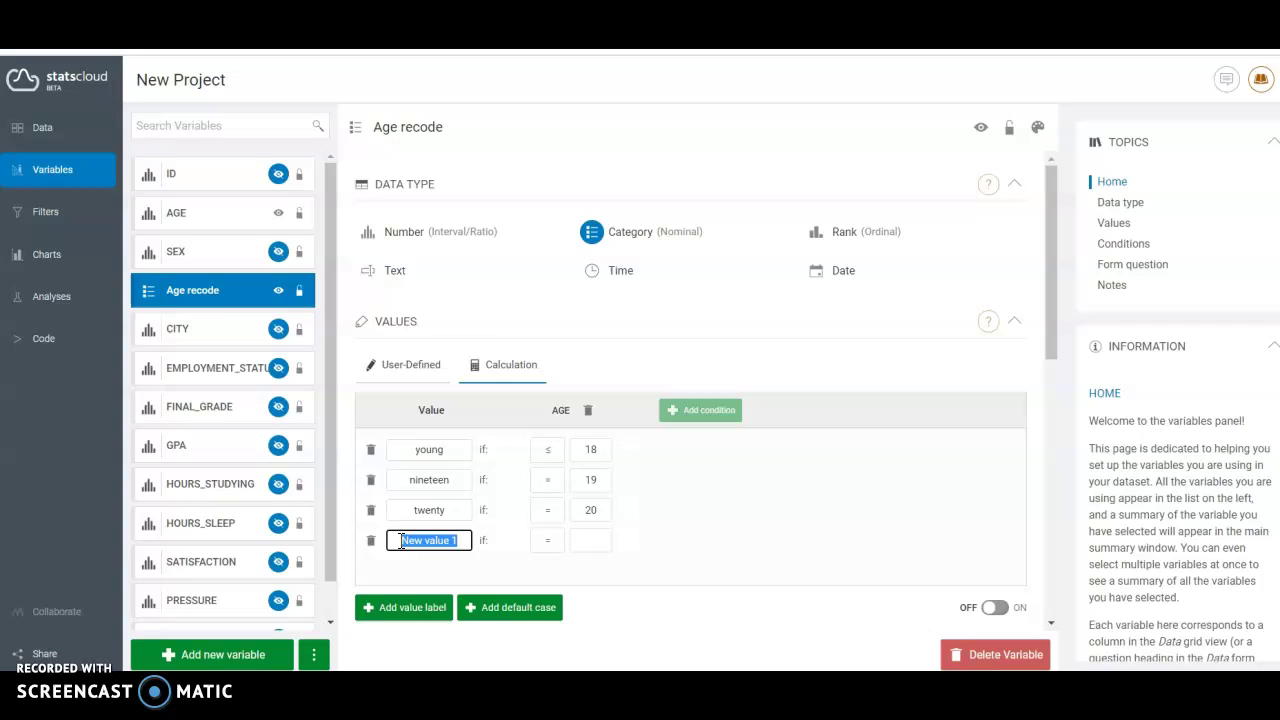
pyautogui.write('old')
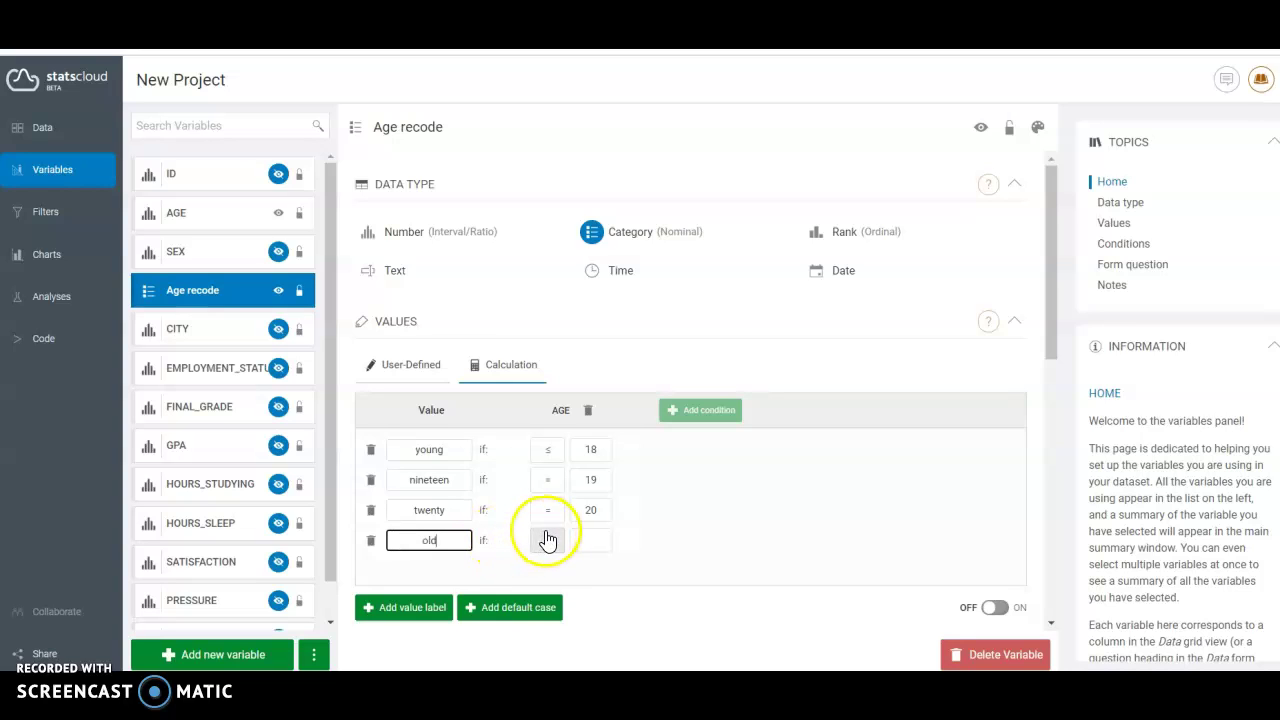
pyautogui.click(546, 545)
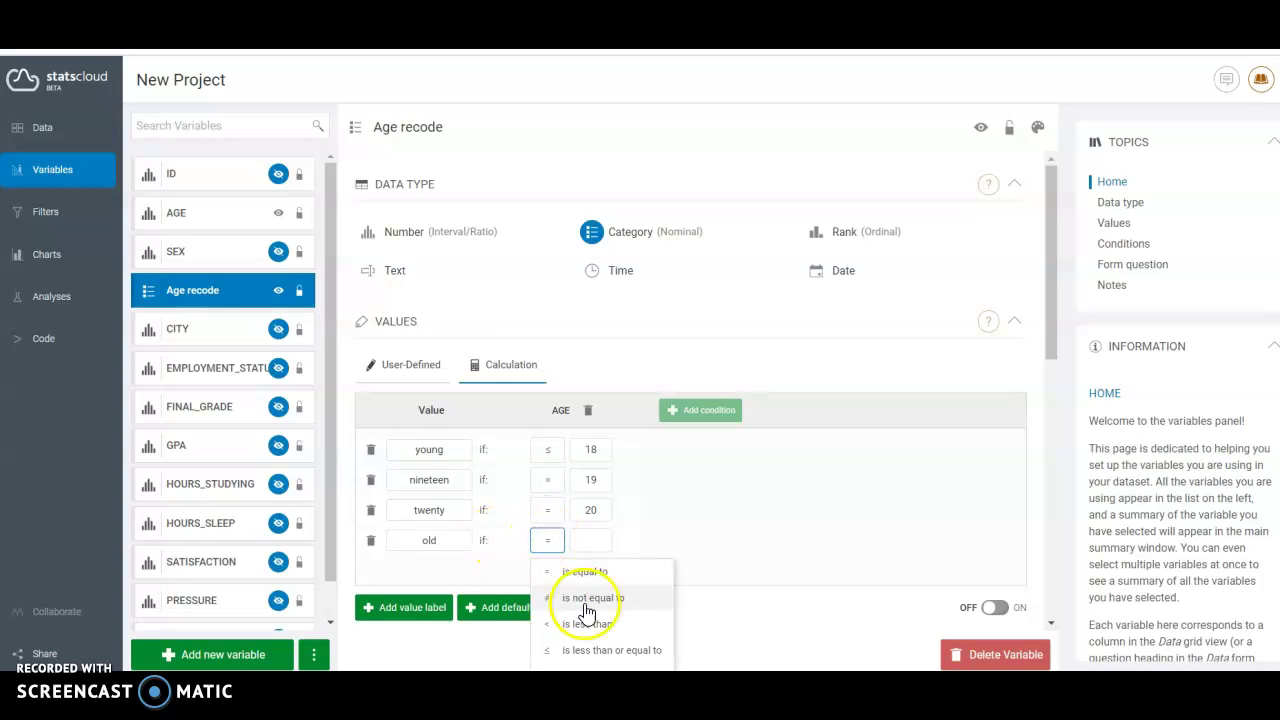
pyautogui.click(1052, 378)
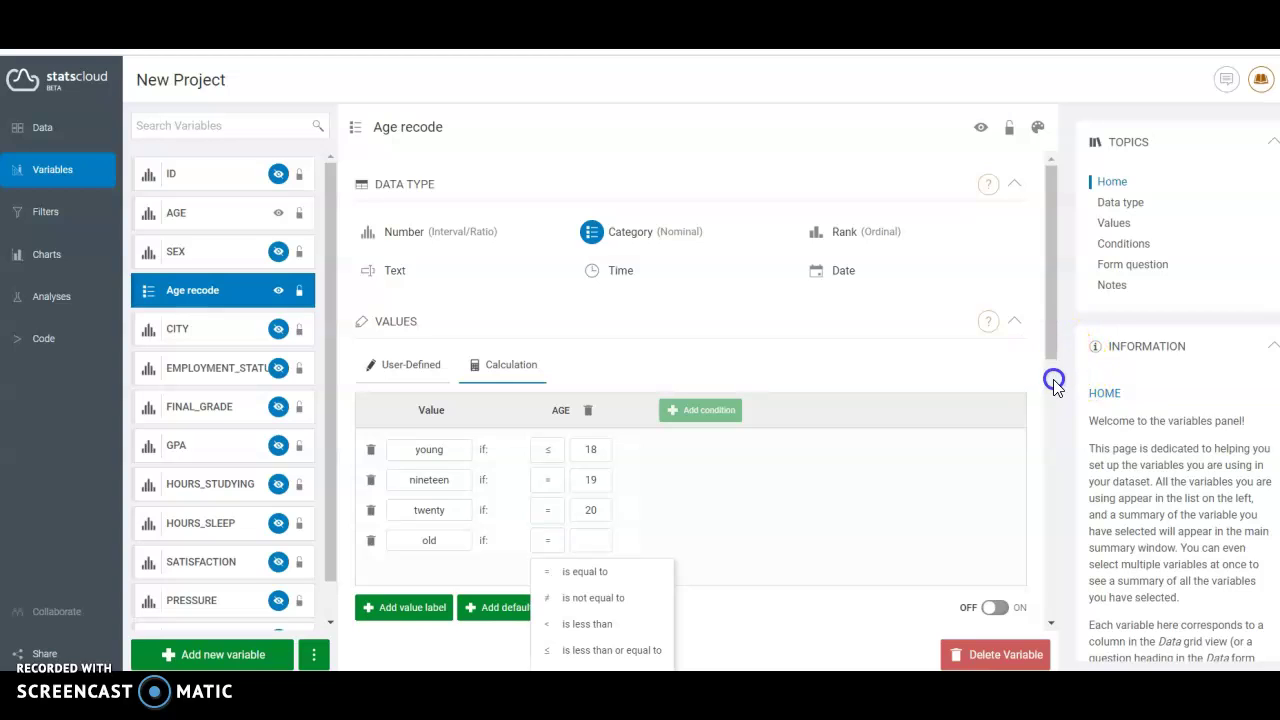
pyautogui.click(547, 482)
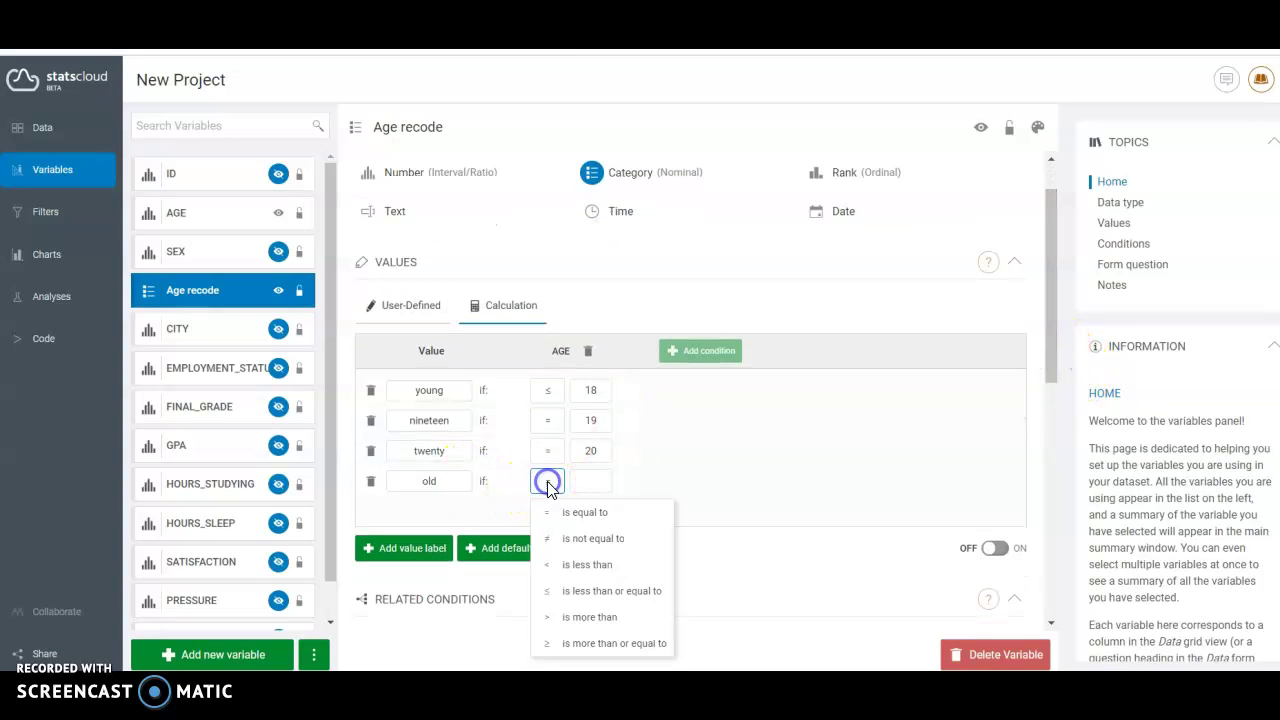
pyautogui.click(585, 643)
pyautogui.click(590, 480)
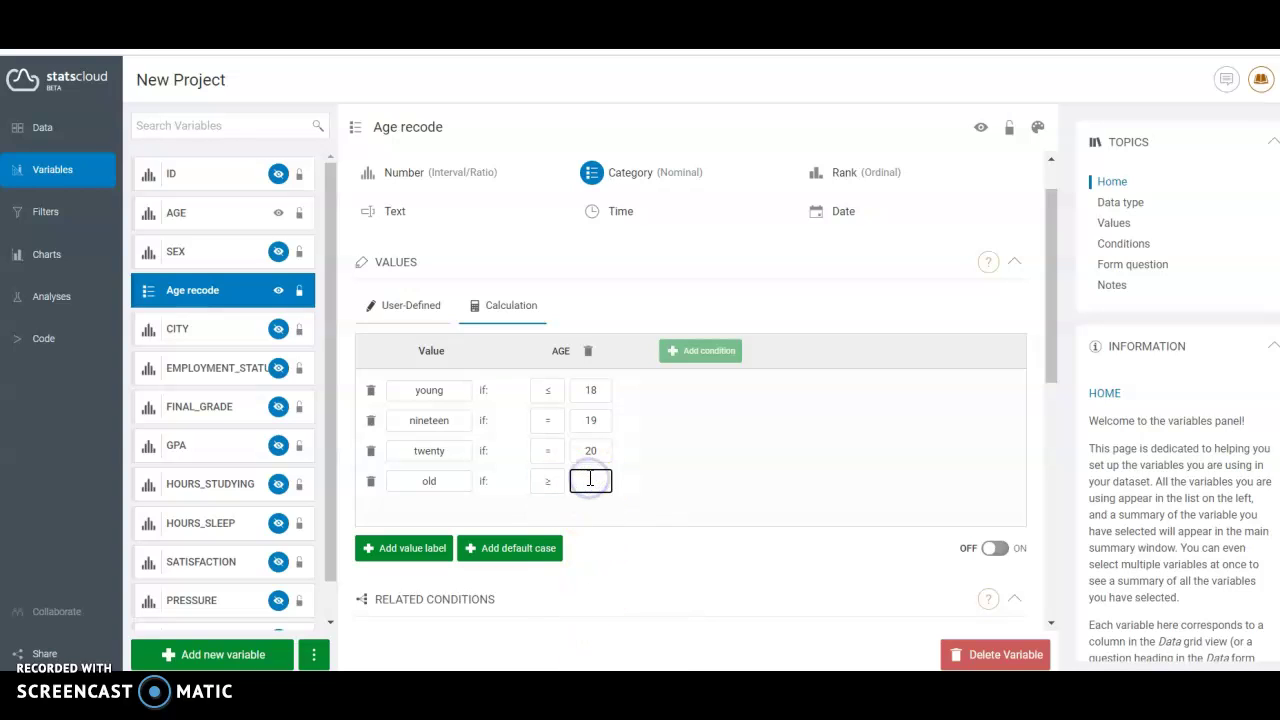
pyautogui.write('21')
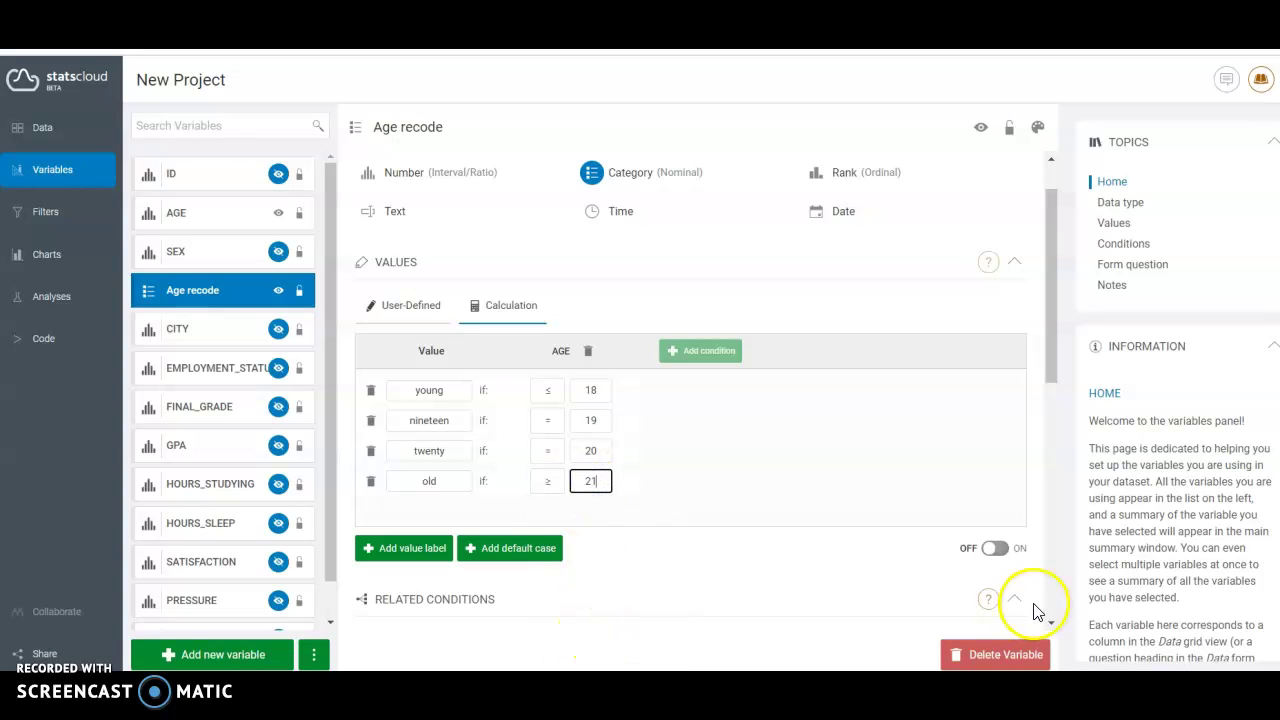
pyautogui.click(996, 550)
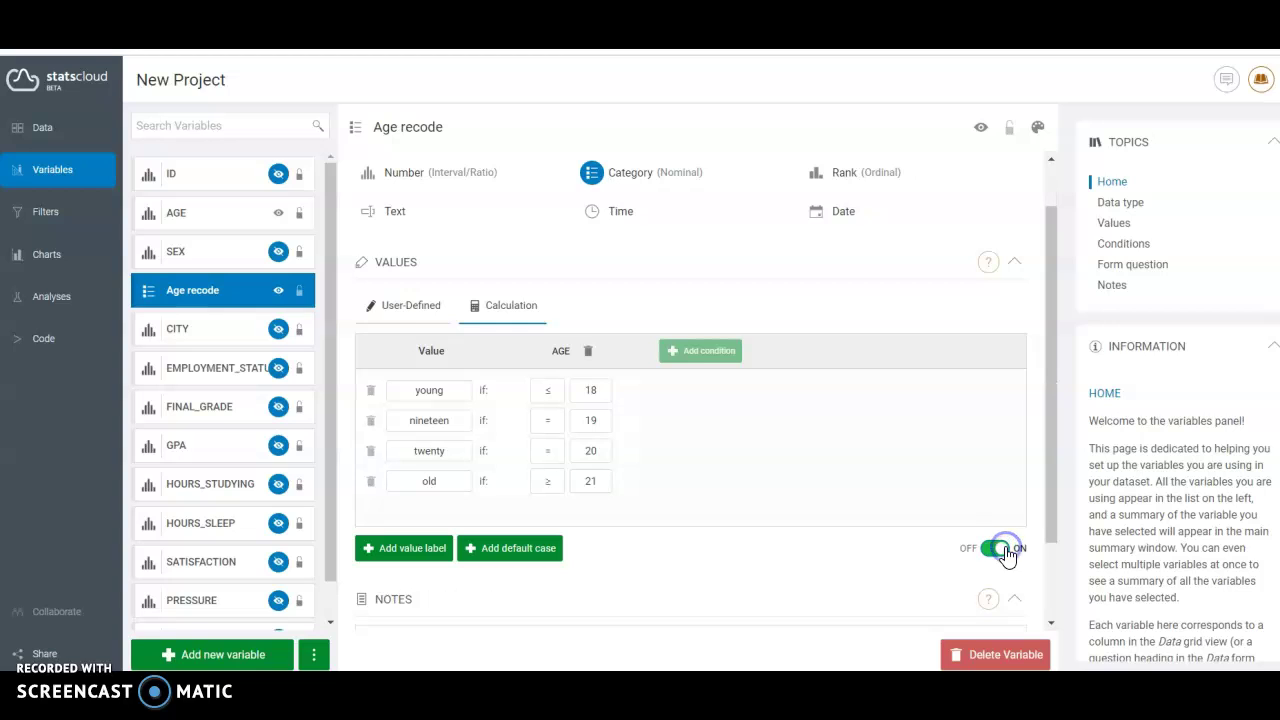
# - View the filled Age recode column beside AGE and open its column popup
pyautogui.click(44, 128)
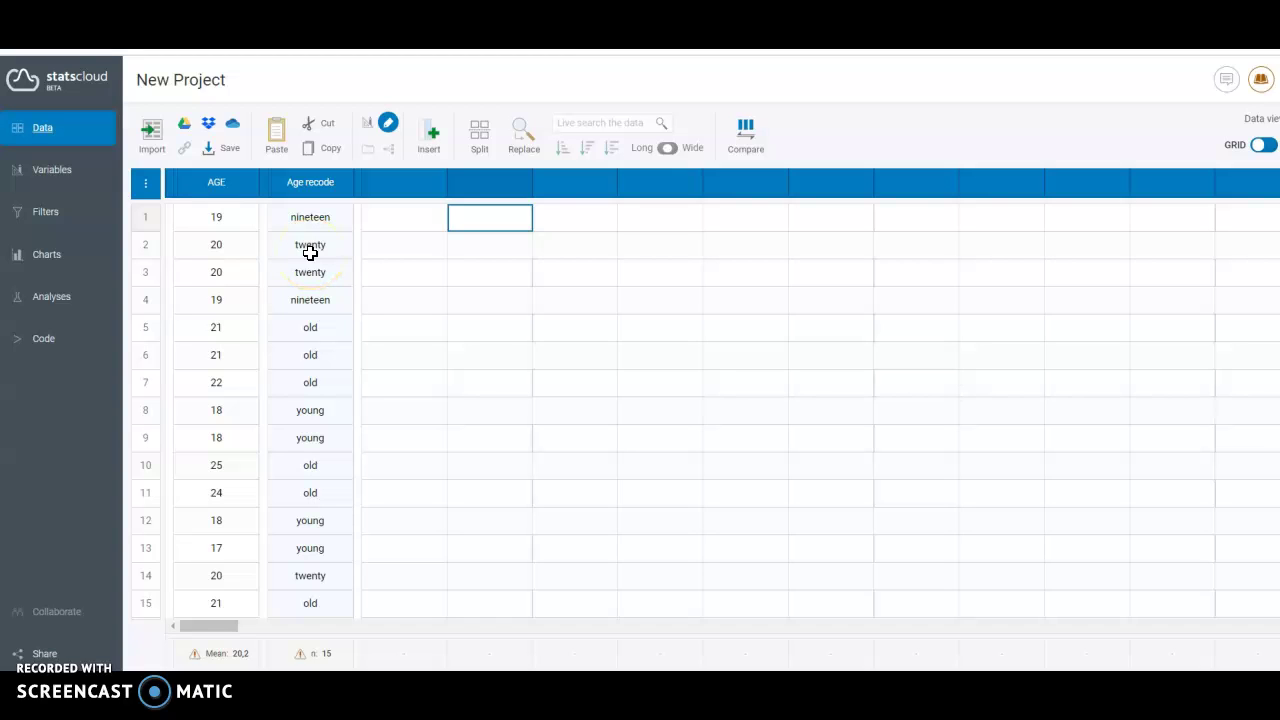
pyautogui.click(328, 188)
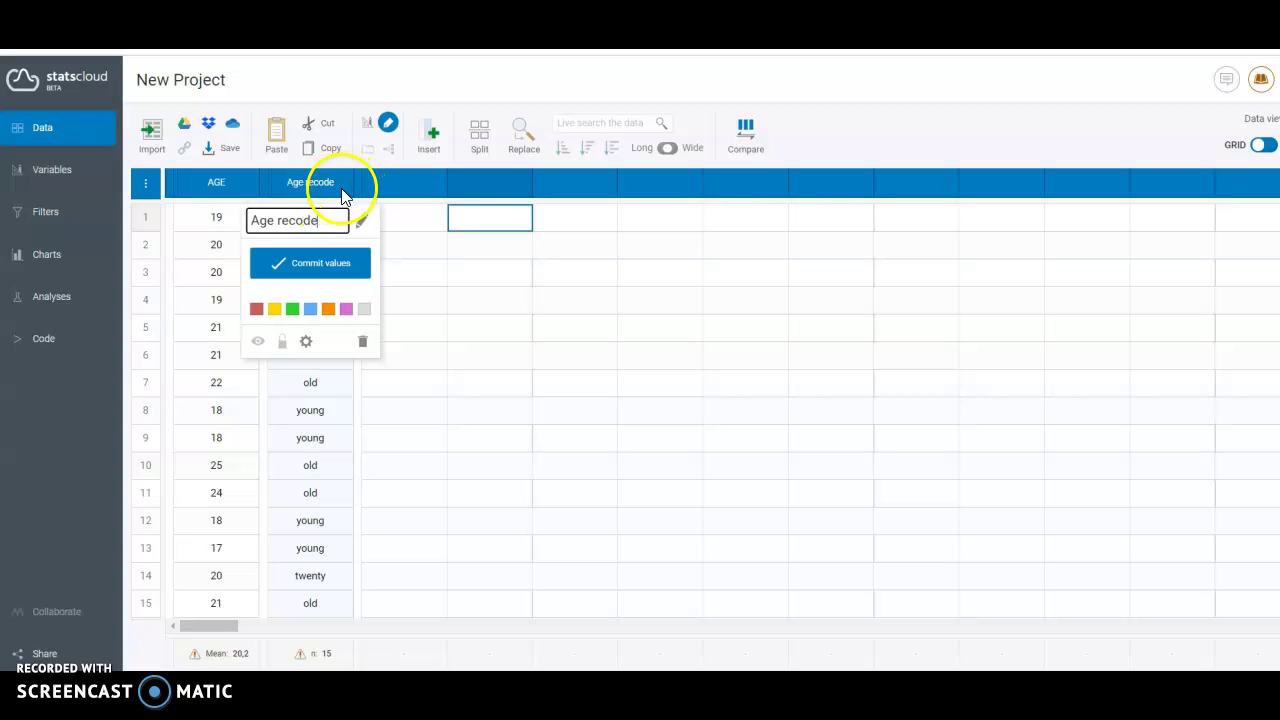
# - Insert a new empty column after Age recode
pyautogui.click(328, 182)
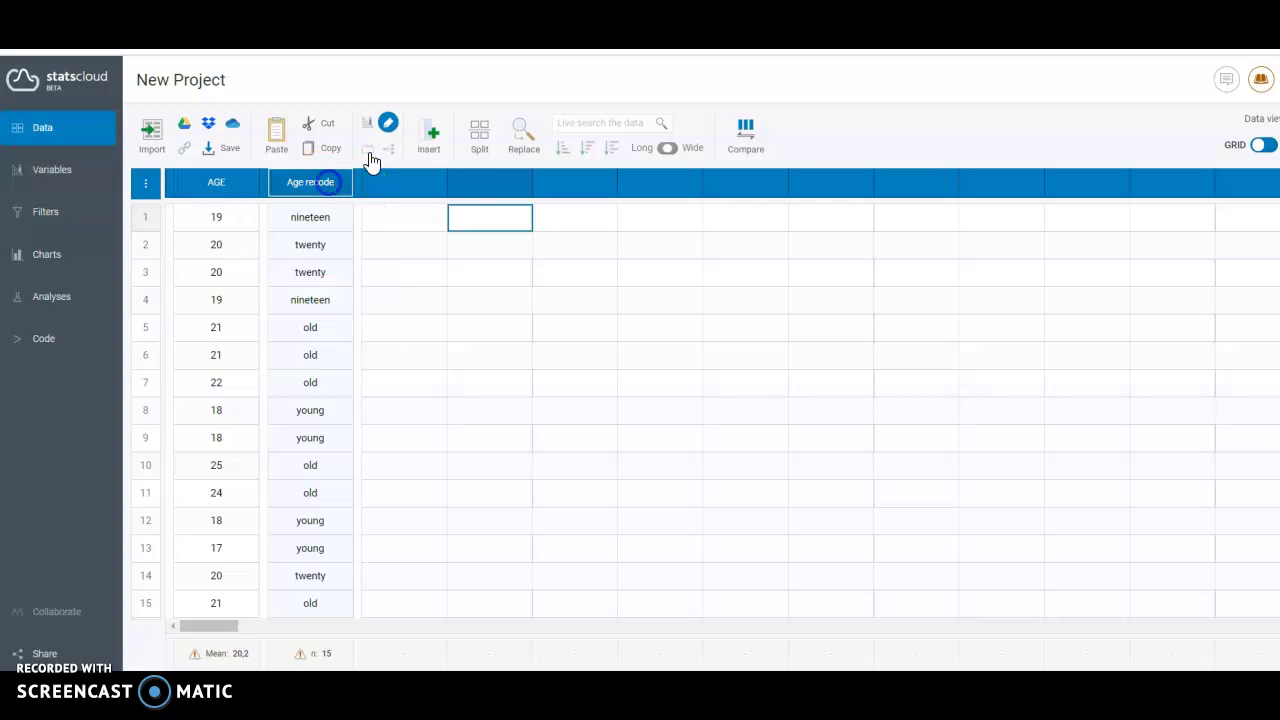
pyautogui.click(436, 150)
pyautogui.click(458, 291)
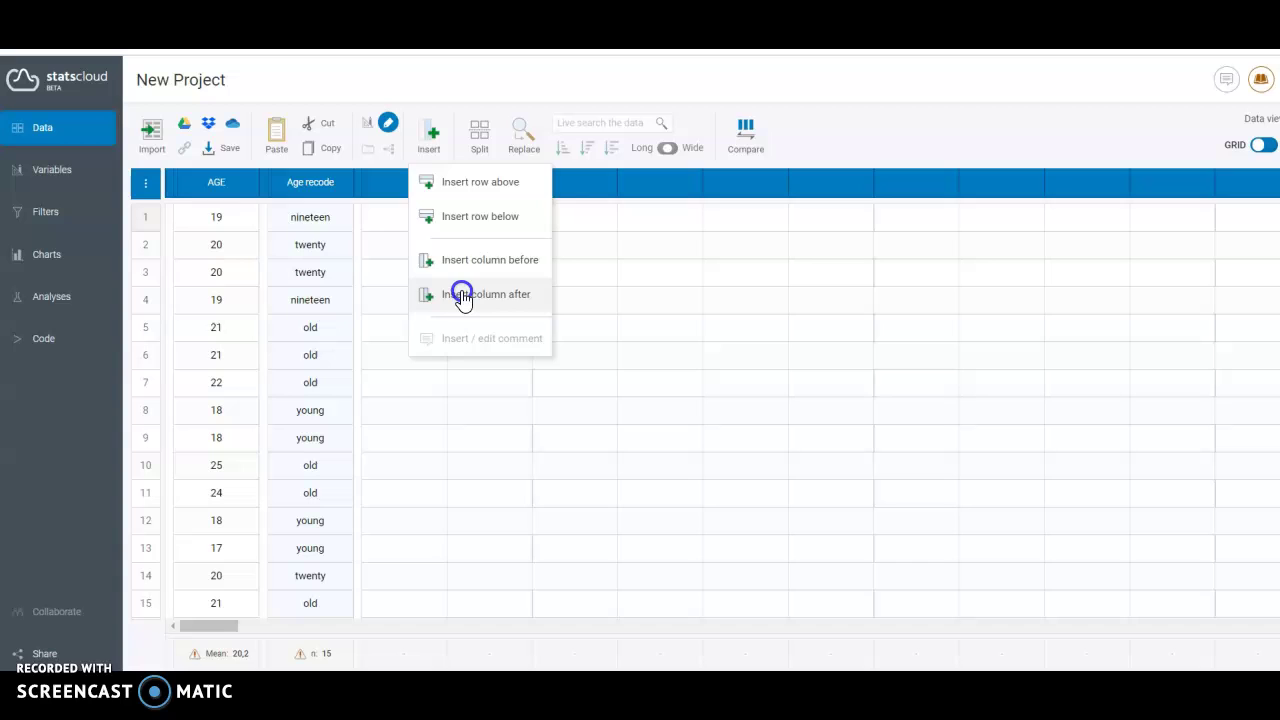
# - Name the new variable 'age recode with 3 categories'
pyautogui.click(50, 182)
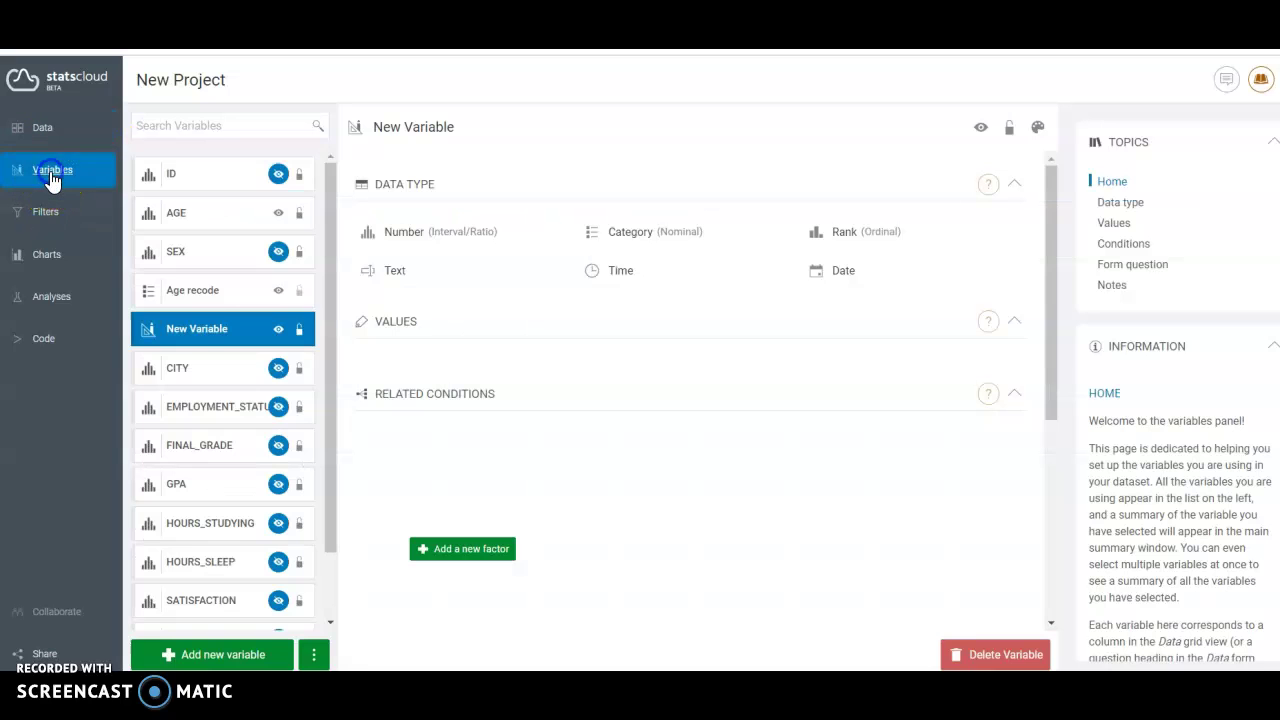
pyautogui.click(444, 118)
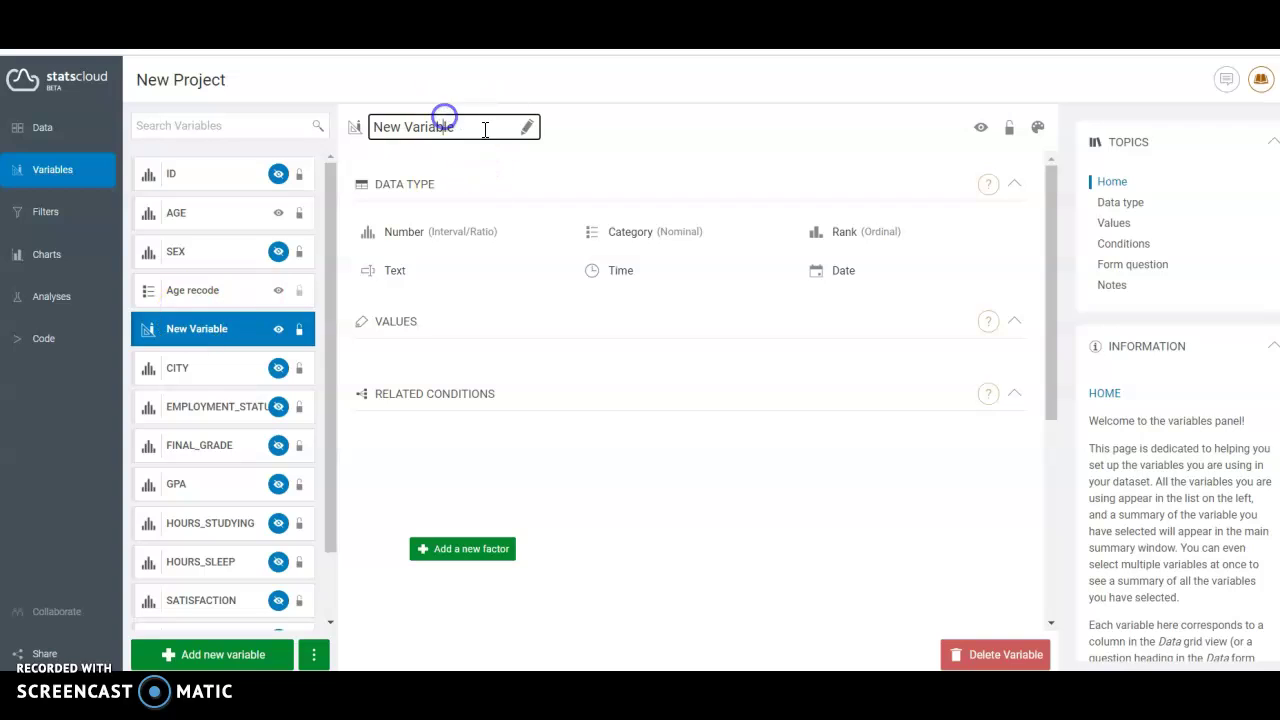
pyautogui.write('ag')
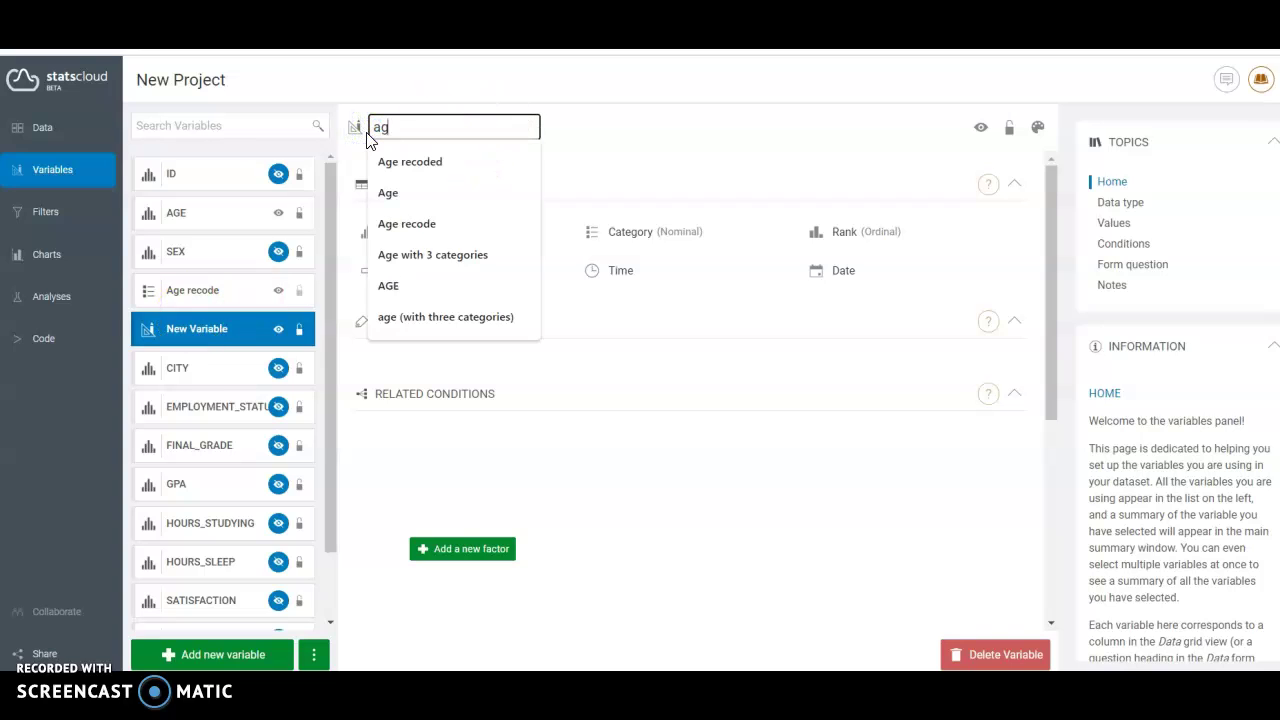
pyautogui.write('e recode')
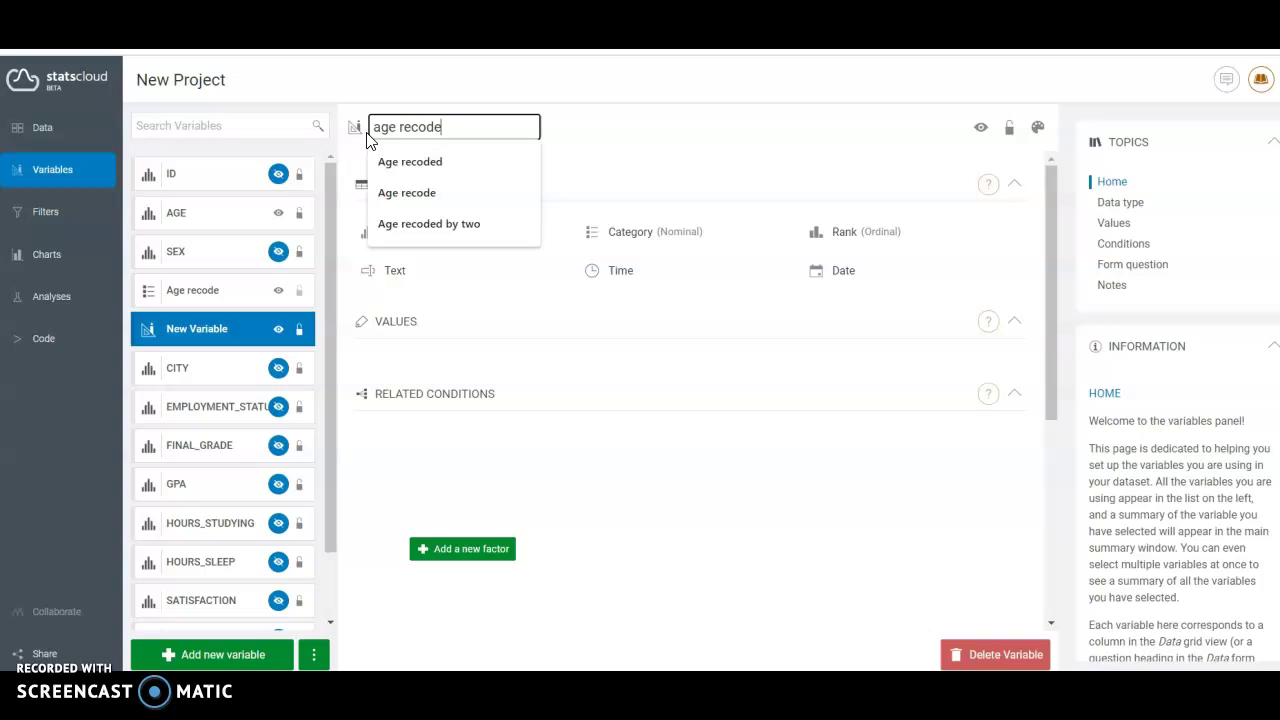
pyautogui.write(' with 3 categories')
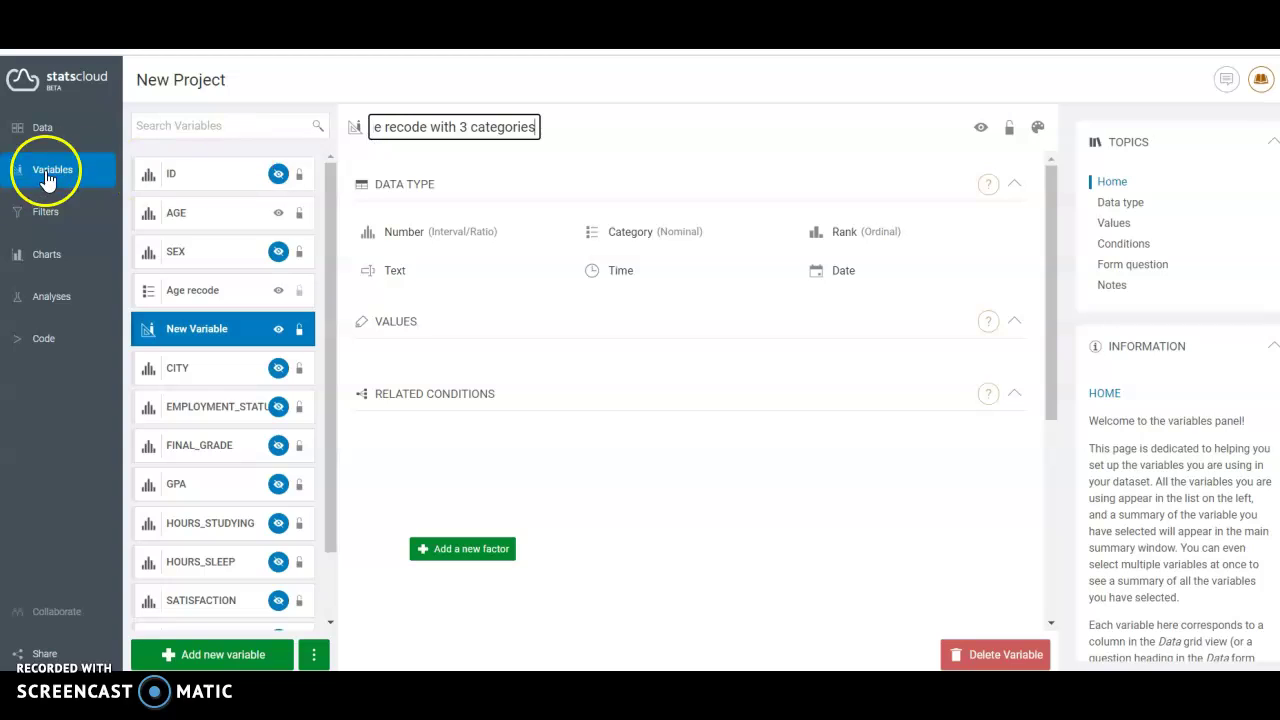
pyautogui.click(20, 130)
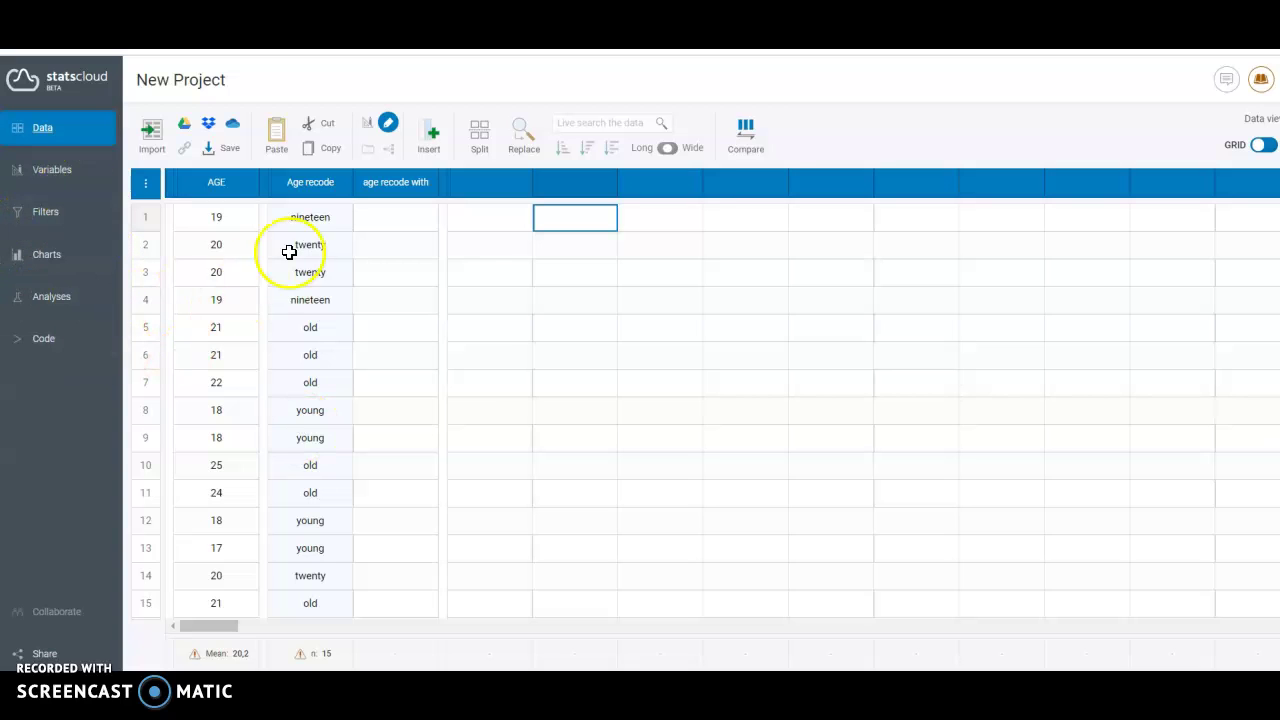
# - Copy Age recode rows 1–15 and paste them into the new column from row 1
pyautogui.moveTo(304, 217); pyautogui.dragTo(308, 601)
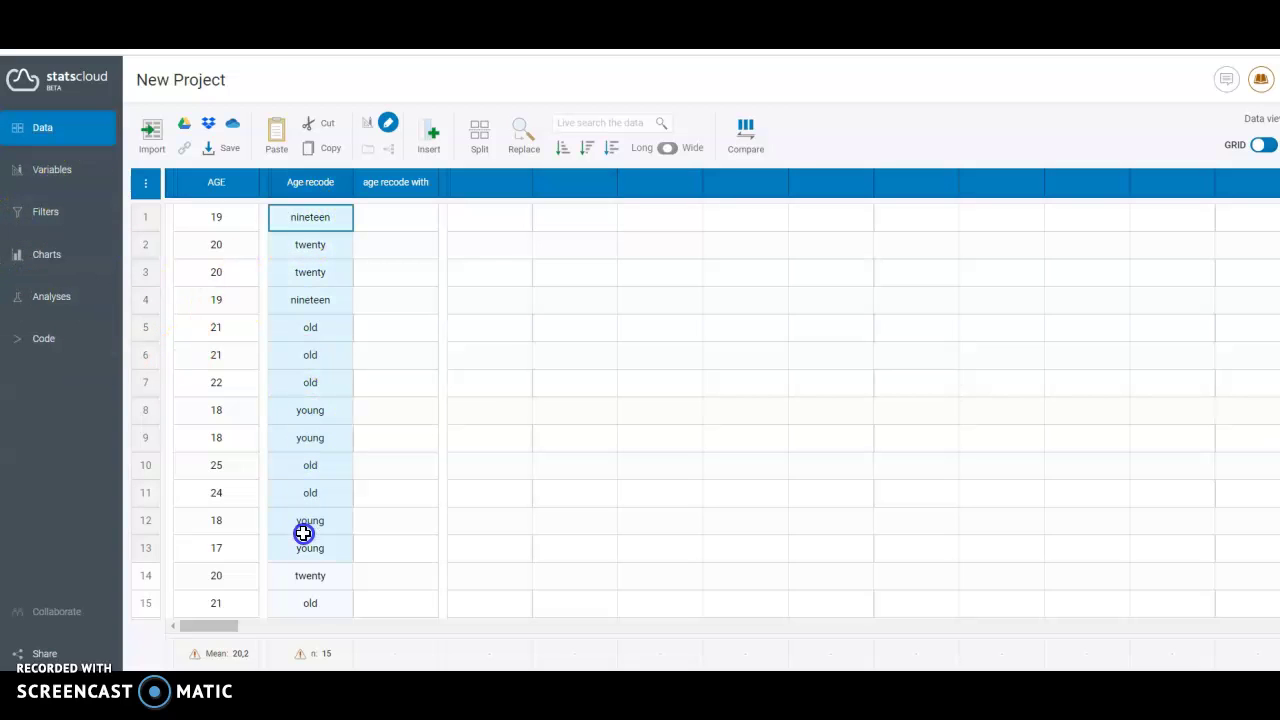
pyautogui.click(318, 150)
pyautogui.click(388, 220)
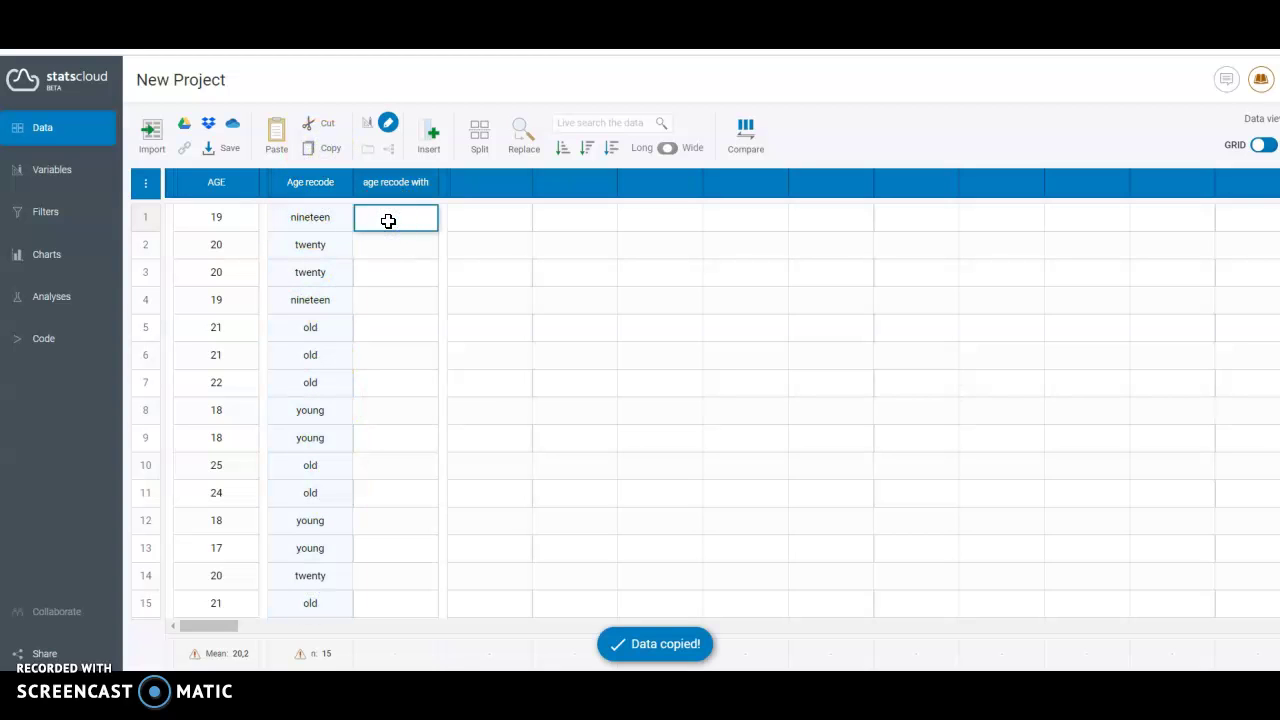
pyautogui.hotkey('ctrl', 'v')
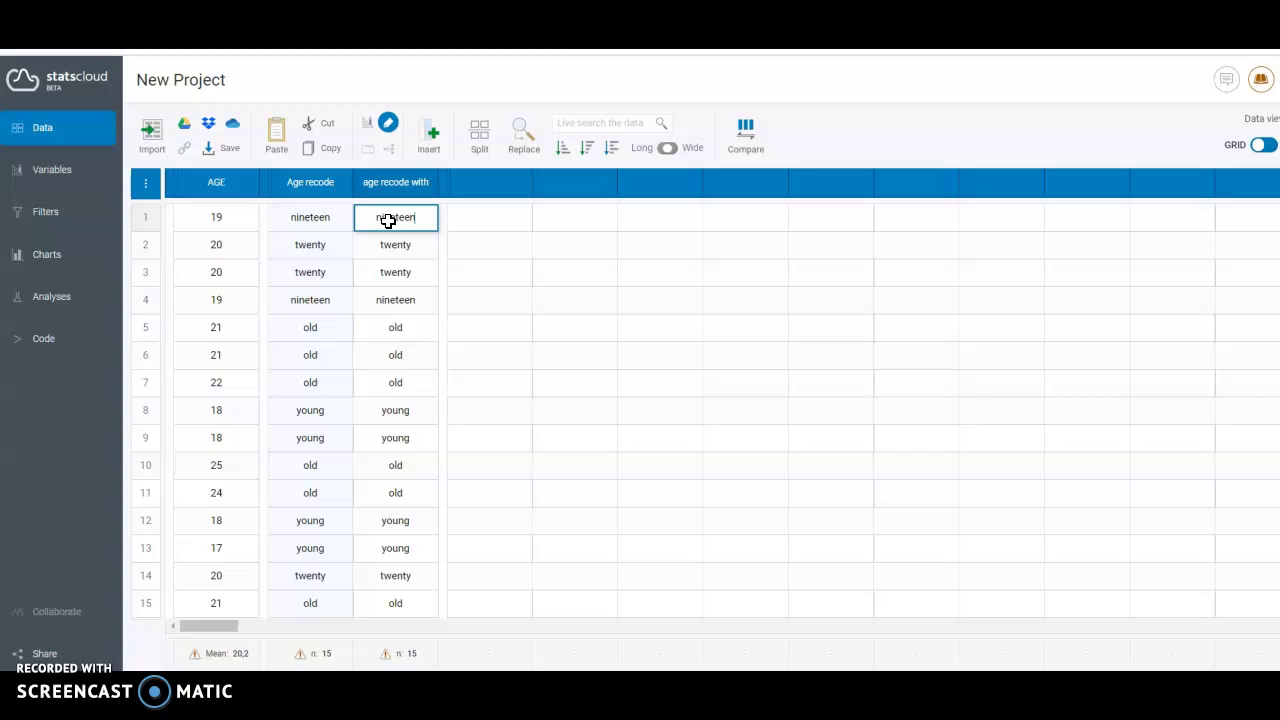
pyautogui.click(540, 295)
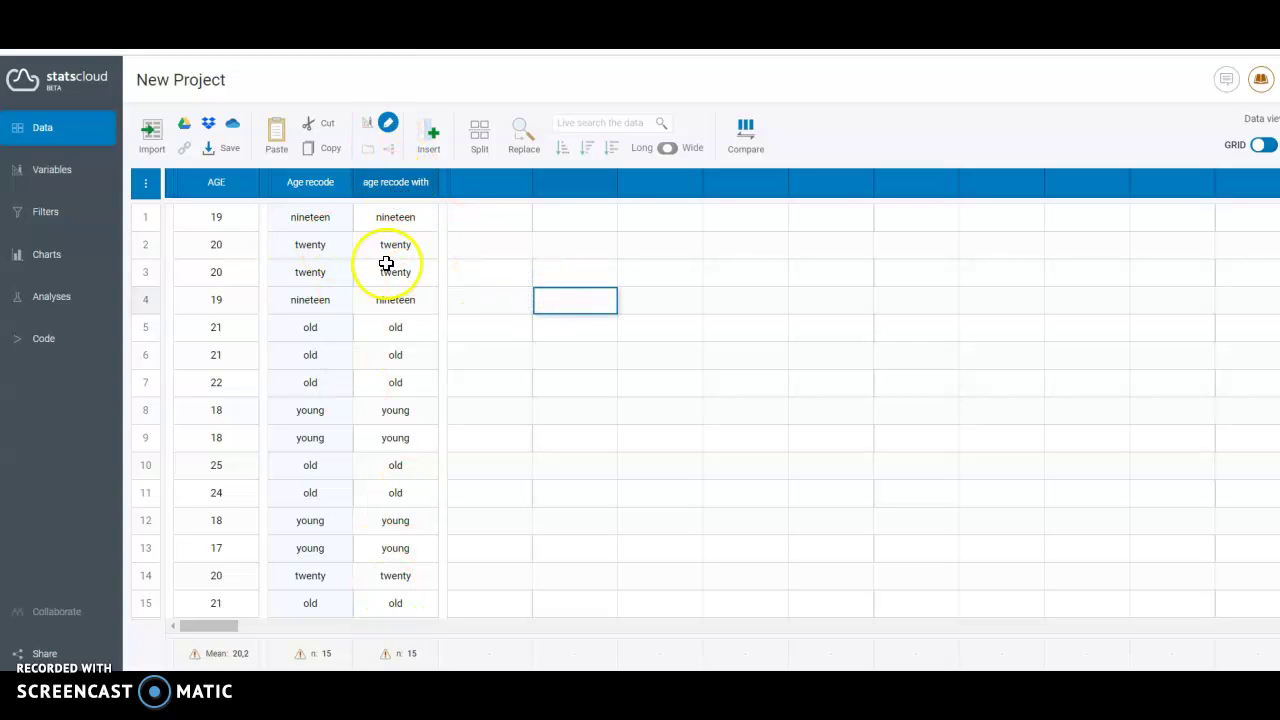
# - Merge the nineteen category into twenty and rename it 'middle'
pyautogui.click(42, 174)
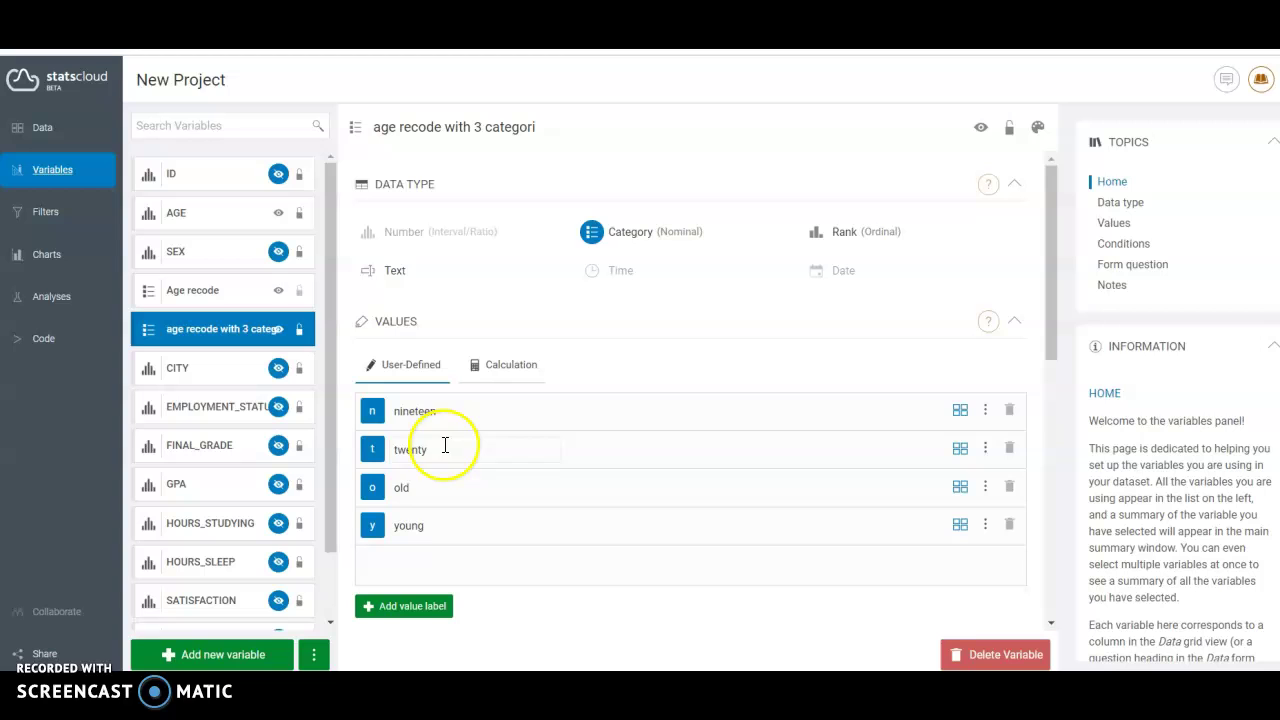
pyautogui.click(985, 410)
pyautogui.click(948, 511)
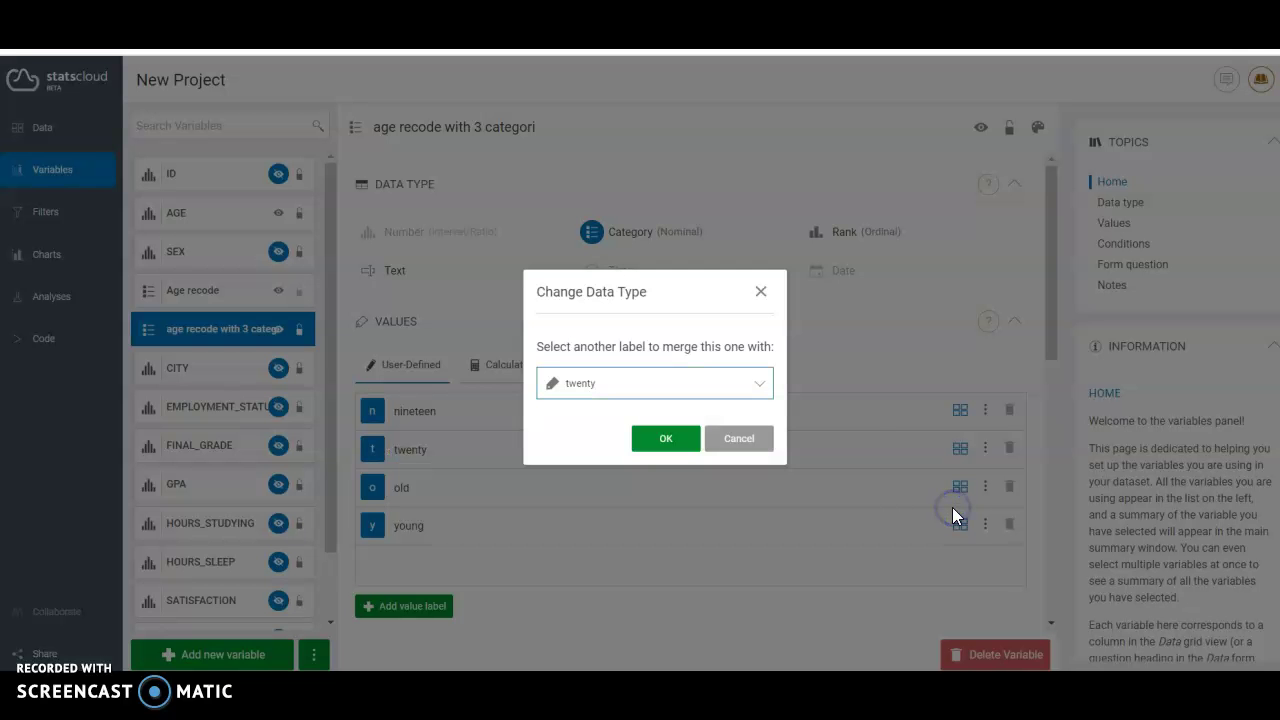
pyautogui.click(665, 438)
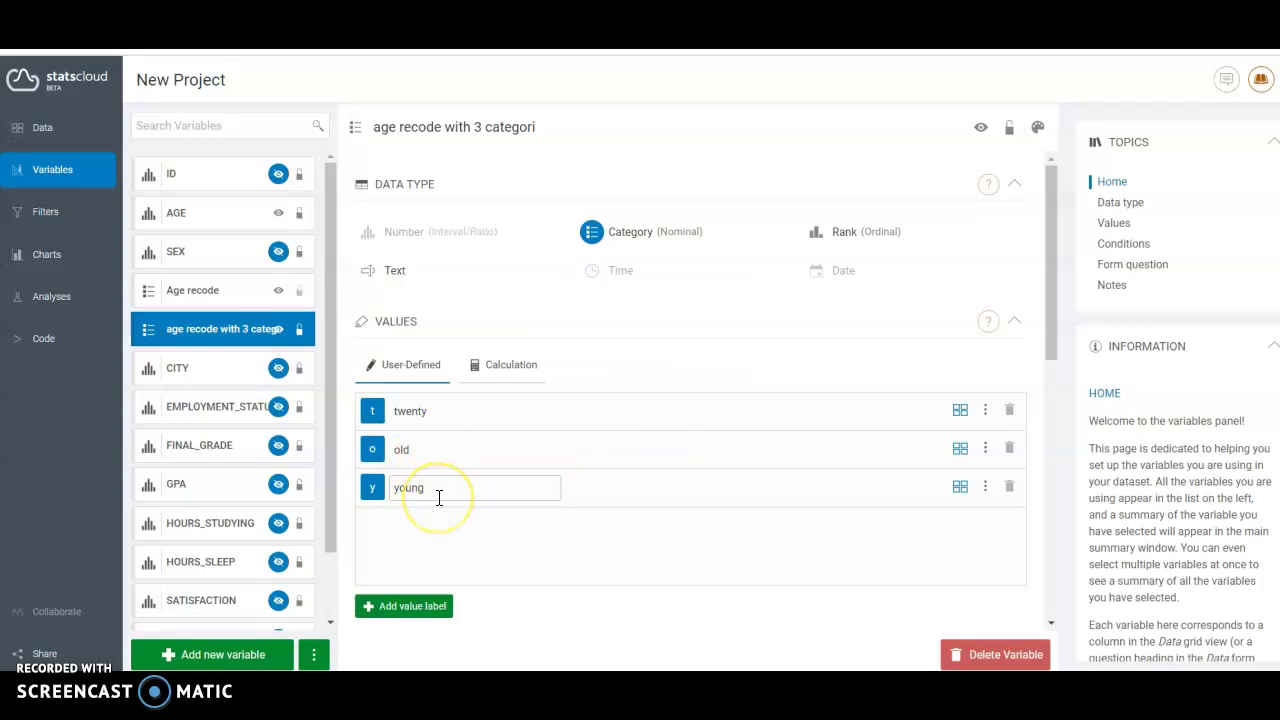
pyautogui.click(460, 412)
pyautogui.write('middle')
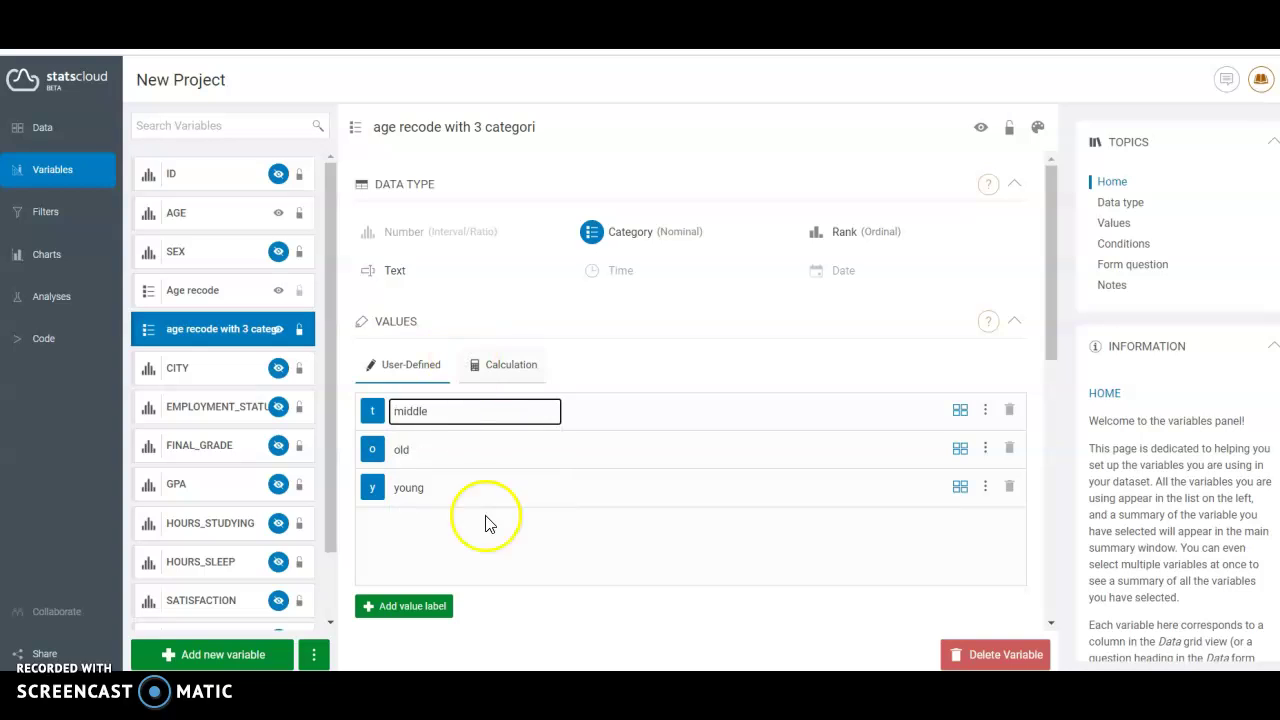
pyautogui.click(486, 523)
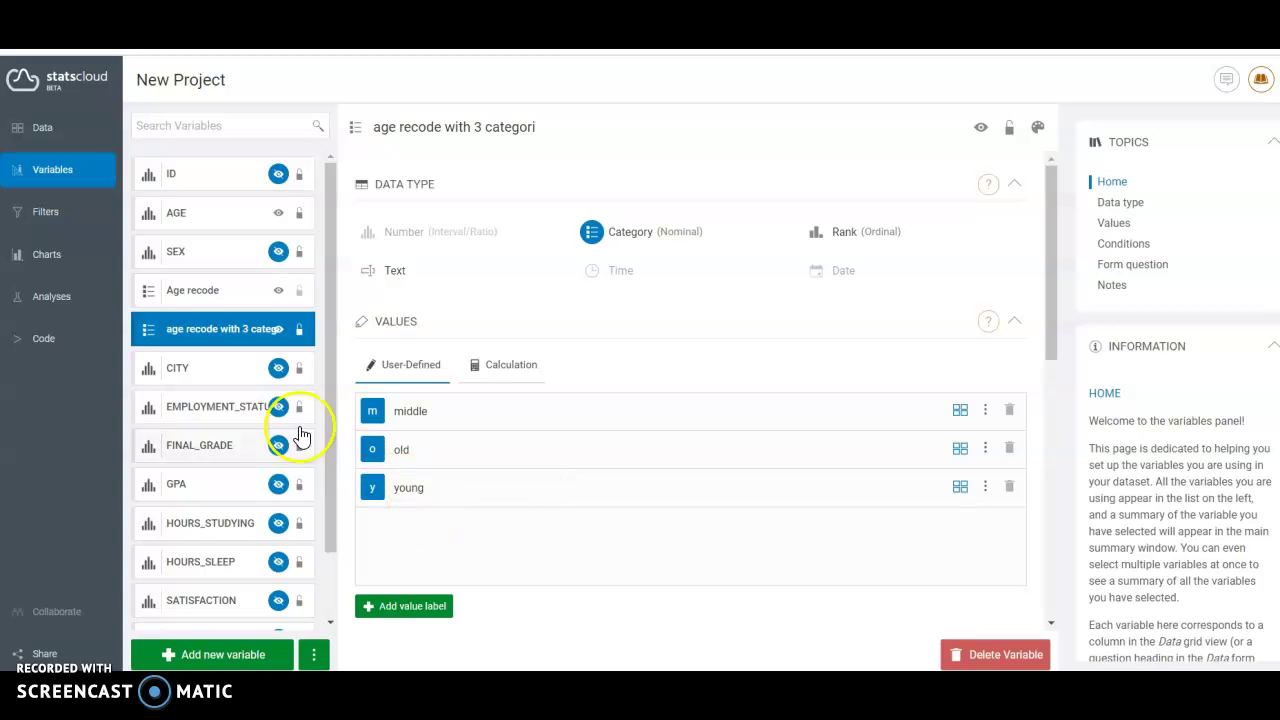
pyautogui.click(53, 134)
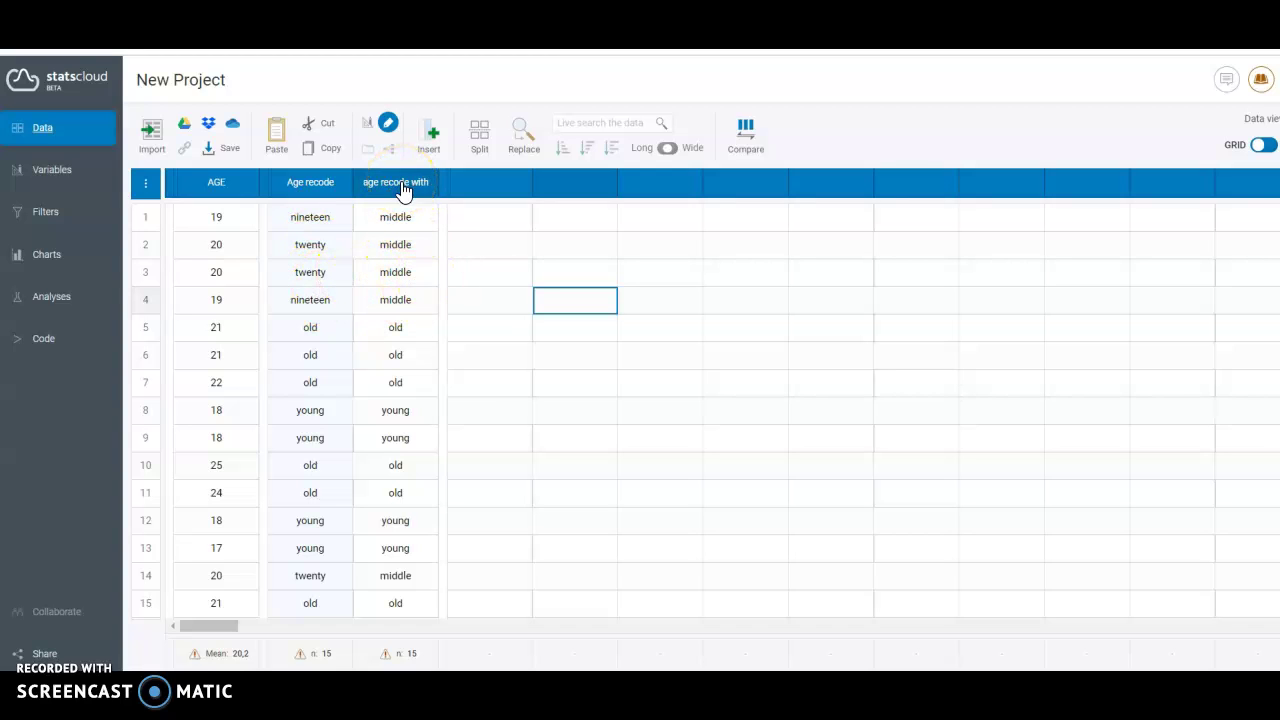
# - Delete the intermediate Age recode variable and confirm Yes
pyautogui.click(414, 238)
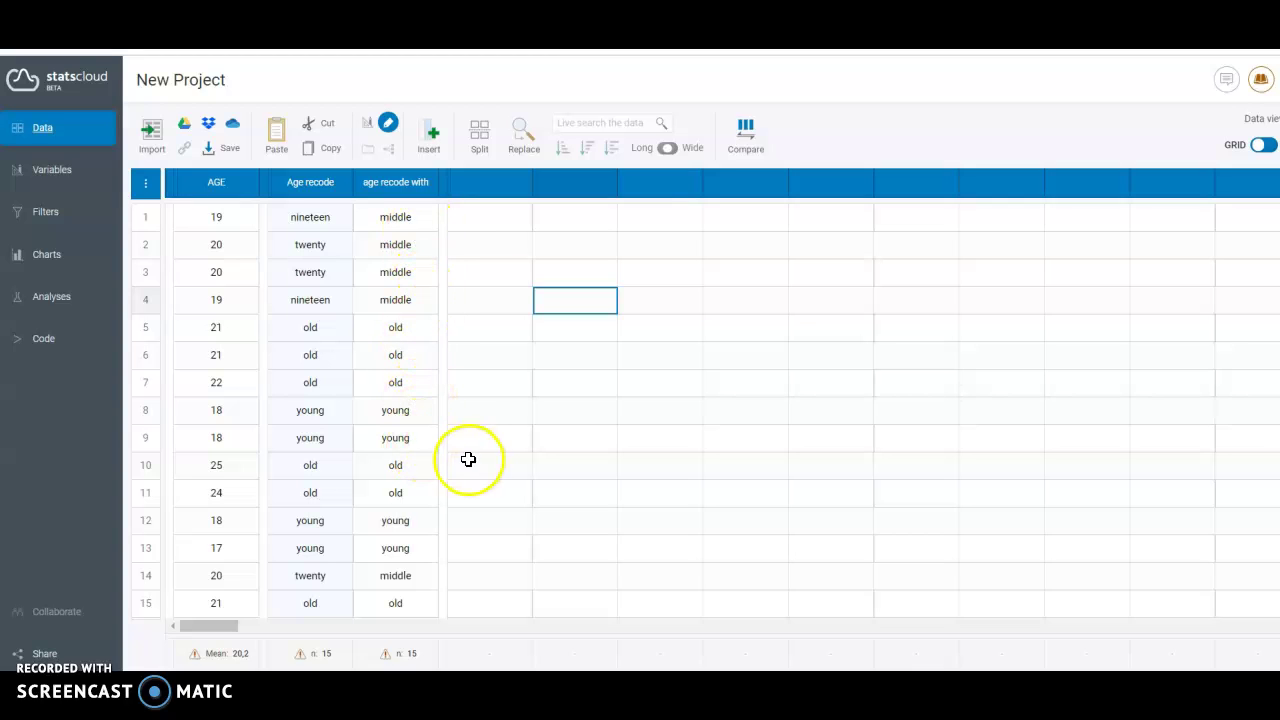
pyautogui.click(322, 190)
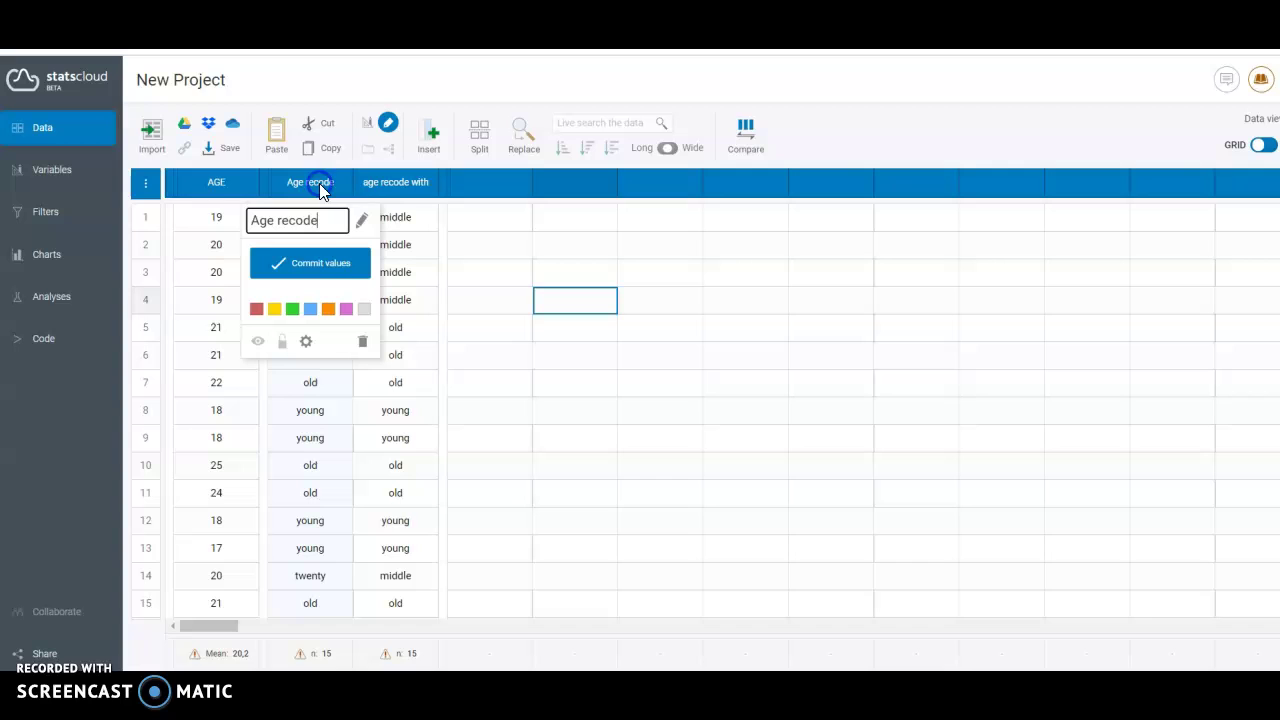
pyautogui.click(364, 341)
pyautogui.click(684, 424)
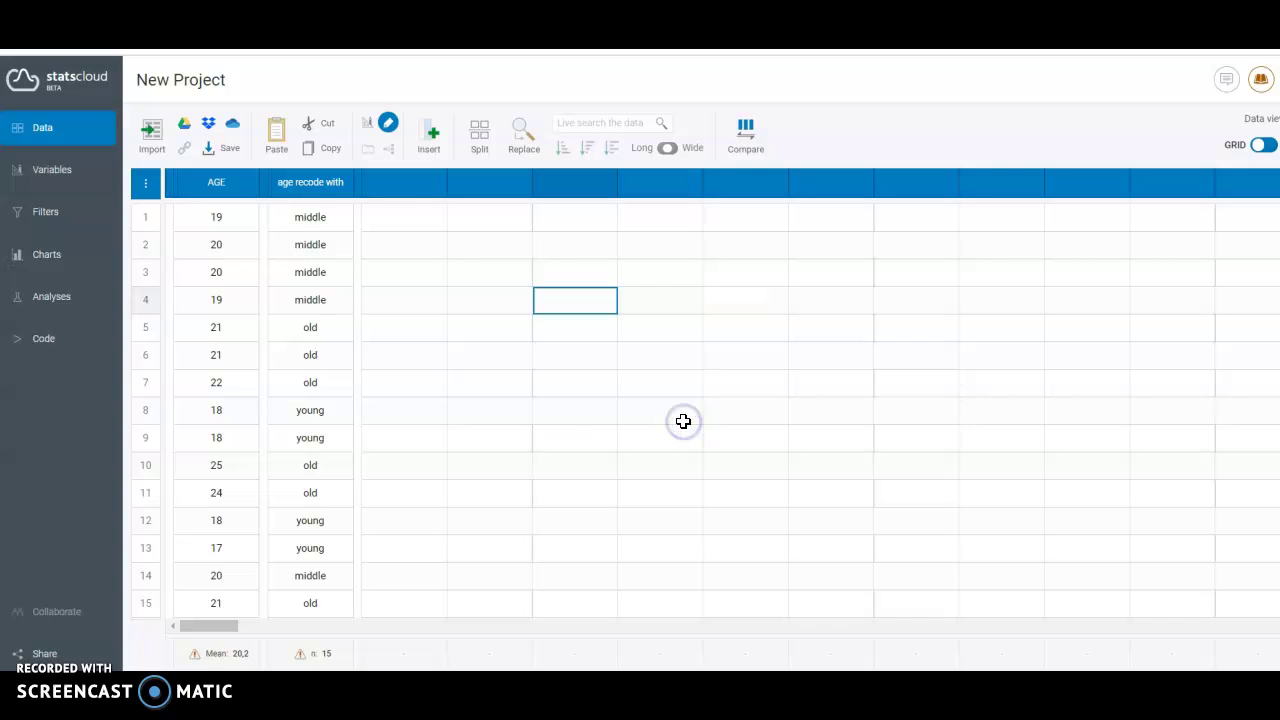
pyautogui.click(205, 214)
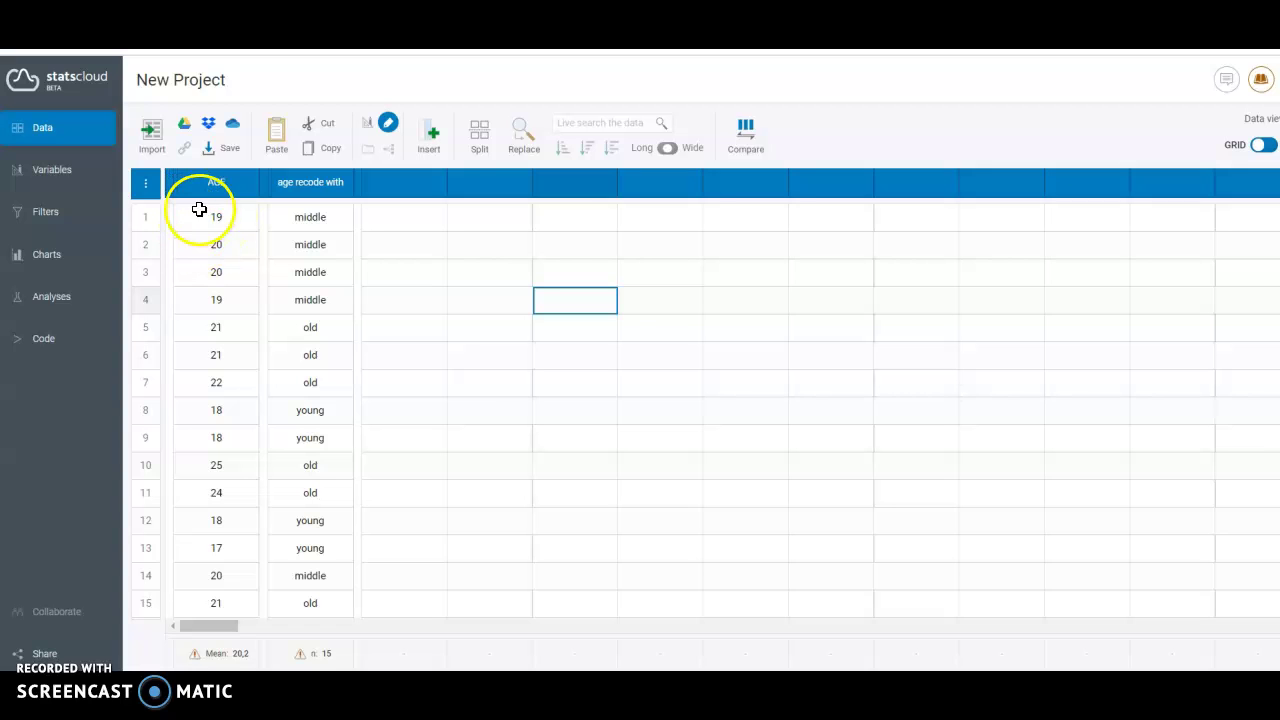